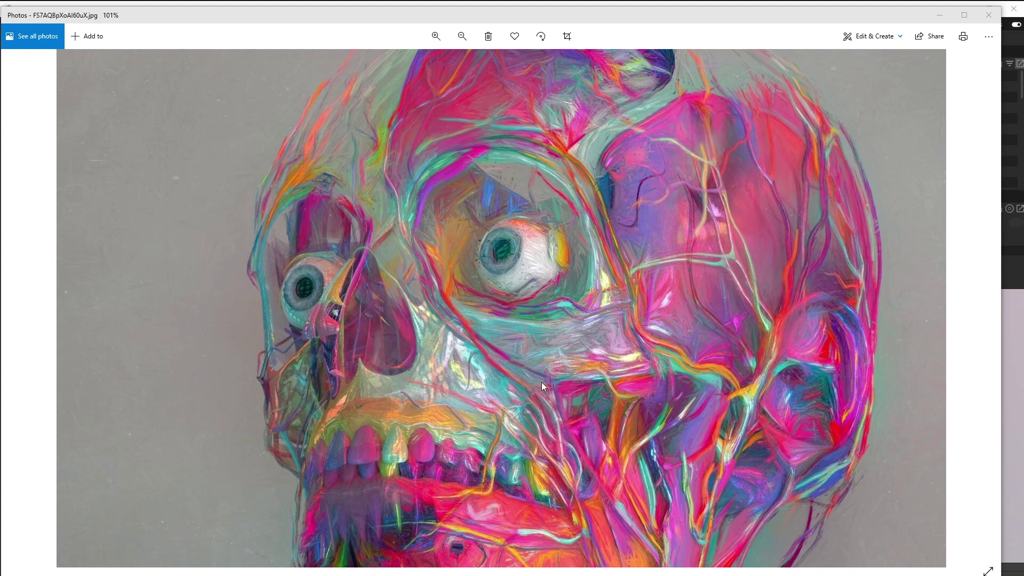
# Pan the zoomed skull reference image down toward its jaw
pyautogui.moveTo(522, 393); pyautogui.dragTo(505, 413)
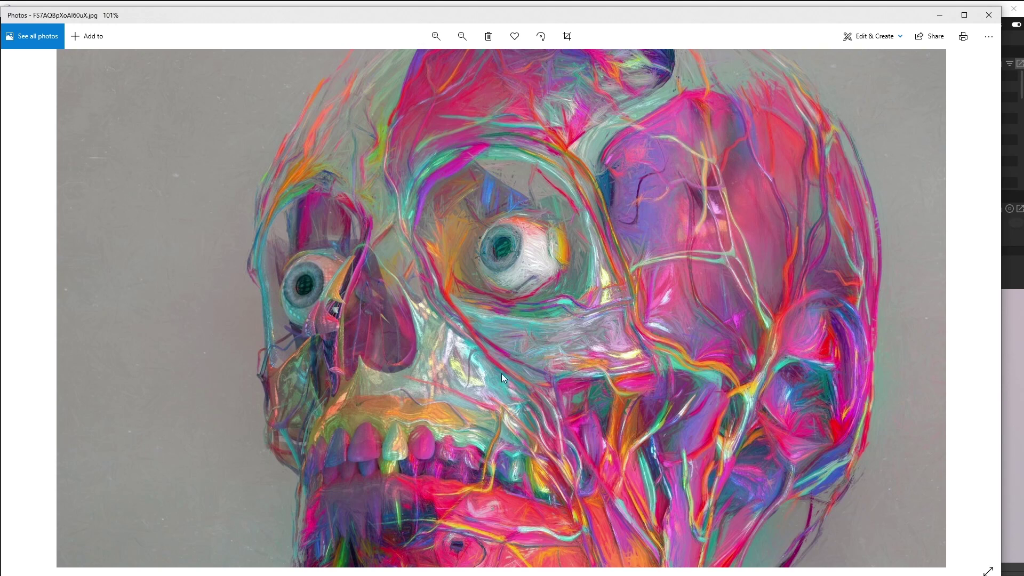
# Restart the Live Viewer render of the dummy head in Cinema 4D and orbit around it
pyautogui.hotkey('alt', 'F4')
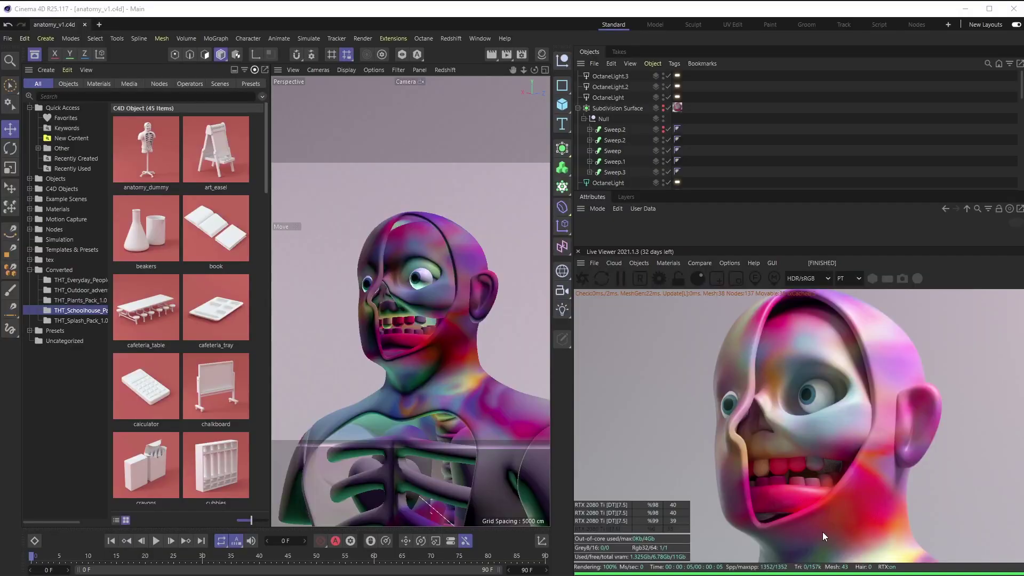
pyautogui.click(586, 281)
pyautogui.moveTo(390, 305); pyautogui.dragTo(395, 331)
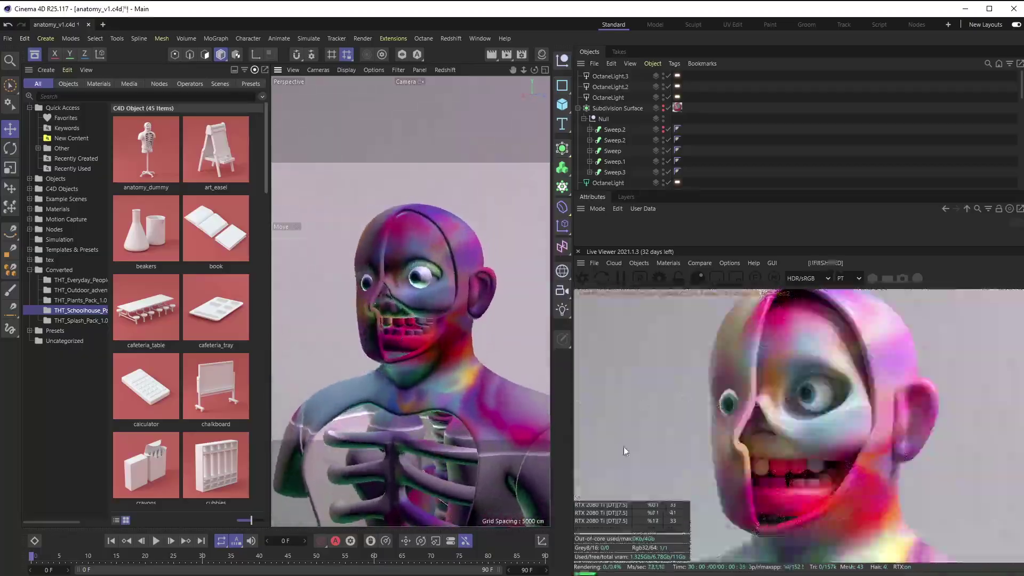
# Bring the skull reference photo up over the screen, then hide it again
pyautogui.hotkey('alt', 'Tab')
pyautogui.moveTo(297, 517); pyautogui.dragTo(322, 393)
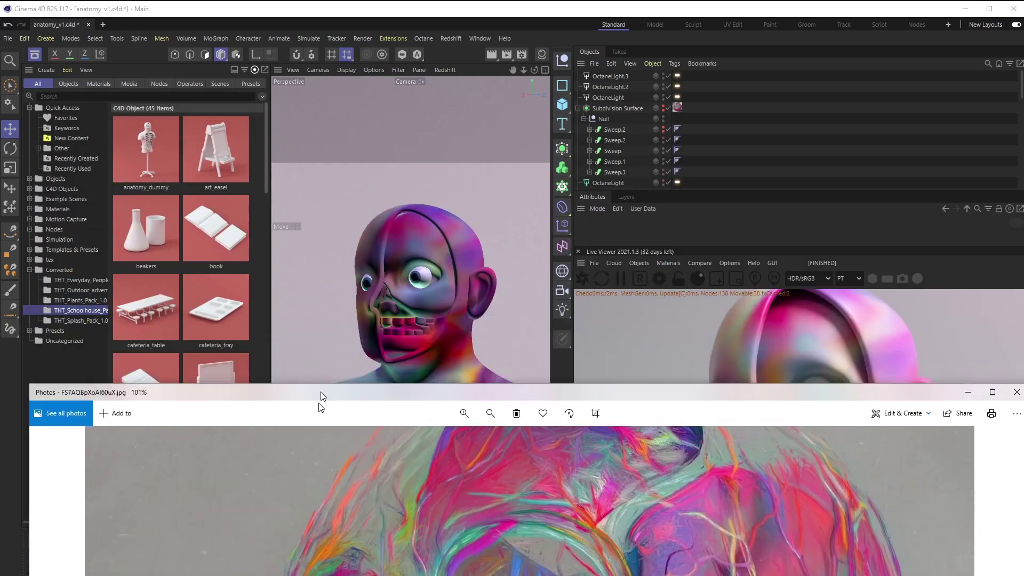
pyautogui.hotkey('alt', 'Tab')
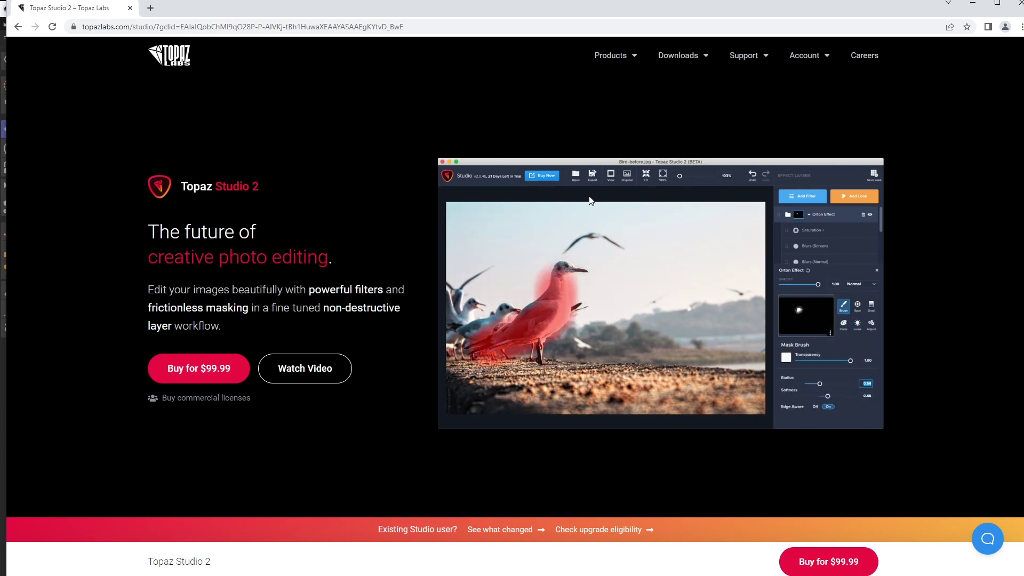
pyautogui.scroll(-4, 497, 222)
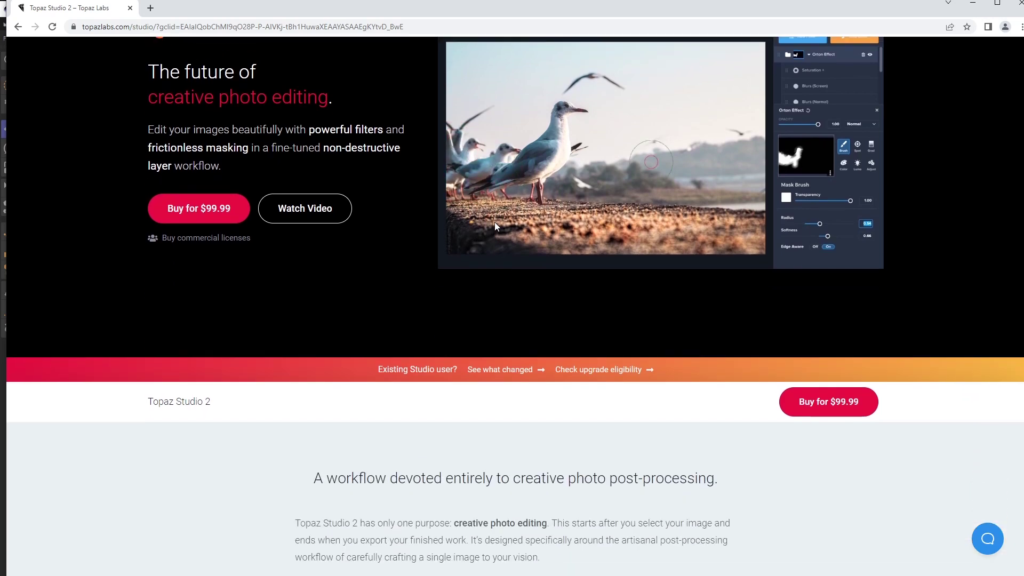
pyautogui.scroll(4, 494, 222)
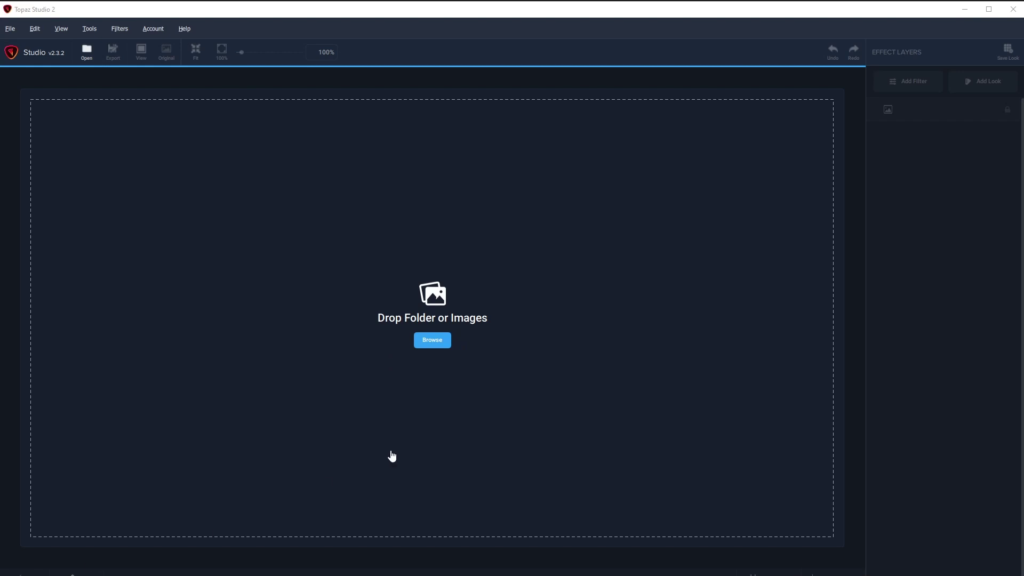
# Load anatomy_face2.jpg into Topaz Studio 2, then pull the skull reference over the editor
pyautogui.click(451, 346)
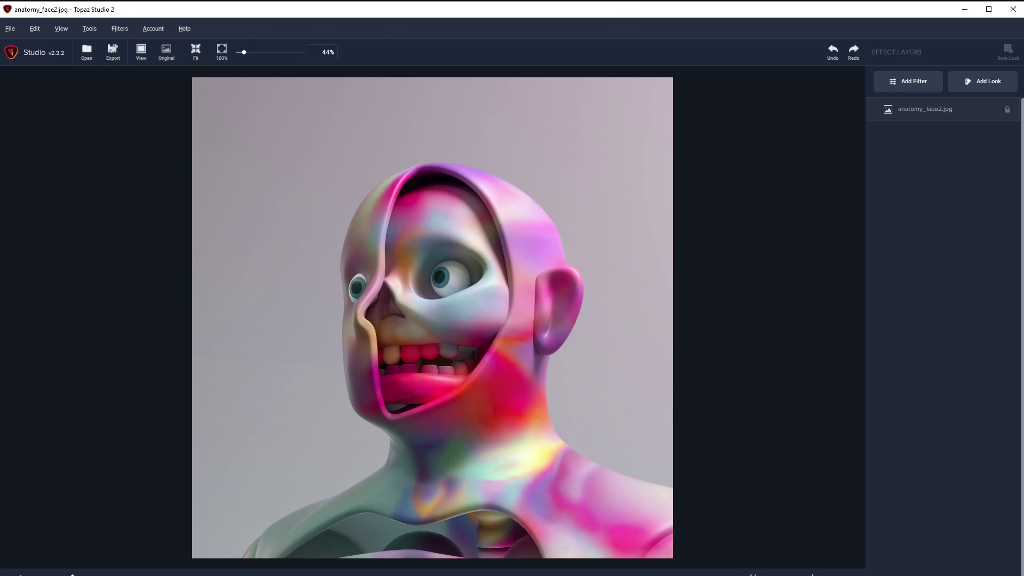
pyautogui.moveTo(430, 574); pyautogui.dragTo(427, 70)
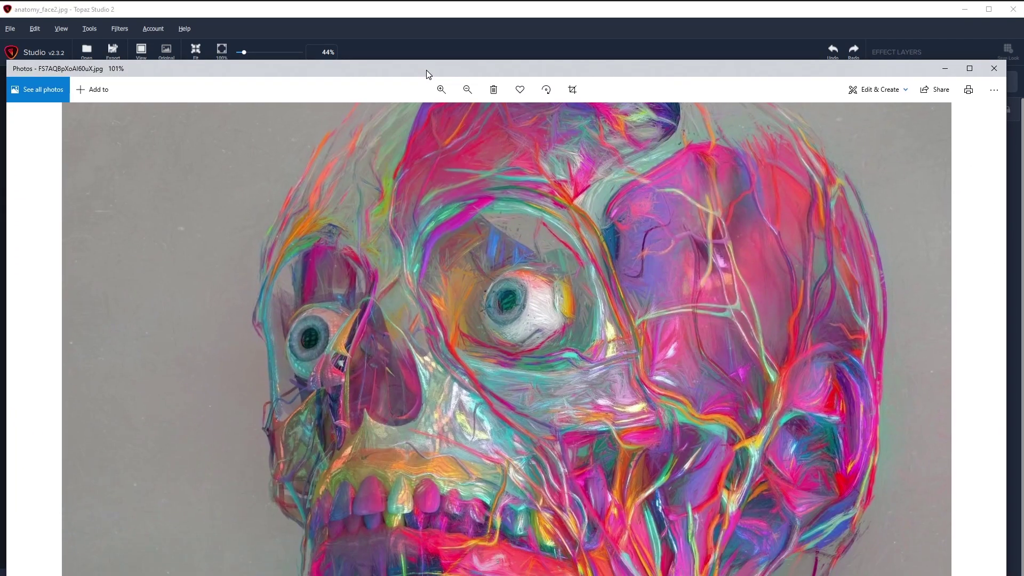
# Zoom out on the skull reference, then switch back to the anatomy render
pyautogui.scroll(-2, 623, 275)
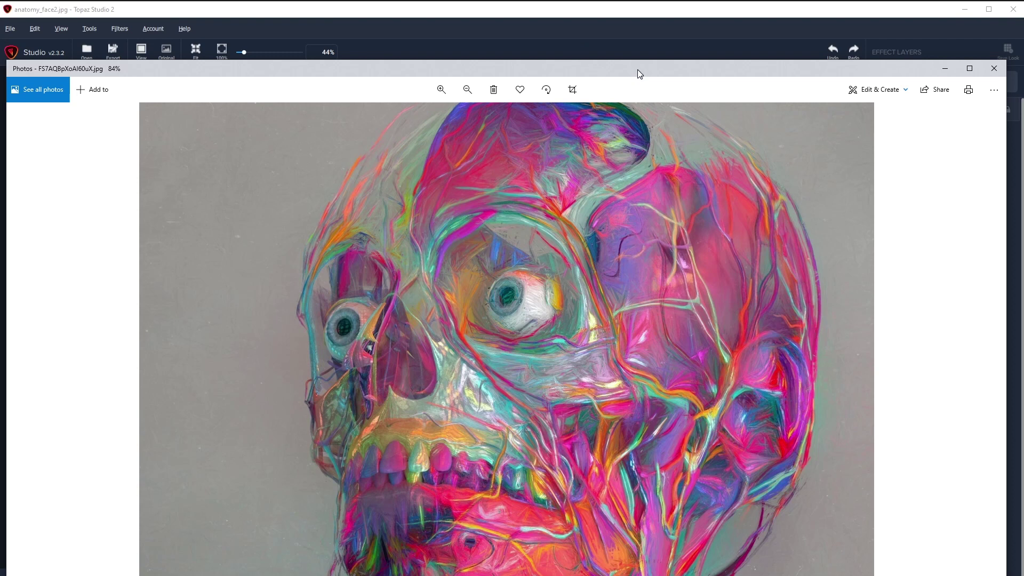
pyautogui.hotkey('alt', 'Tab')
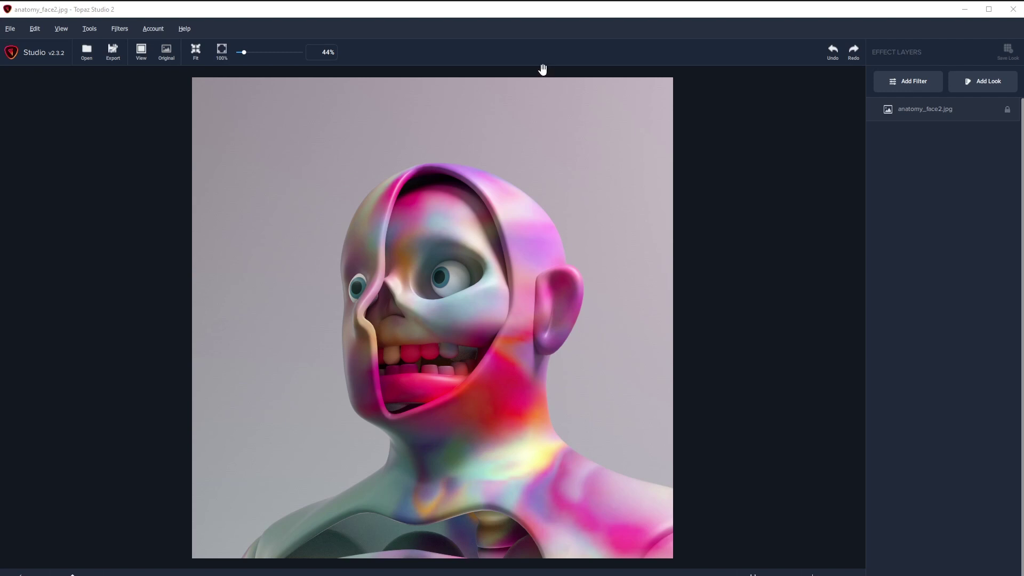
# Browse the Add Look preset thumbnails down the list and back toward the top
pyautogui.click(988, 81)
pyautogui.scroll(-8, 960, 212)
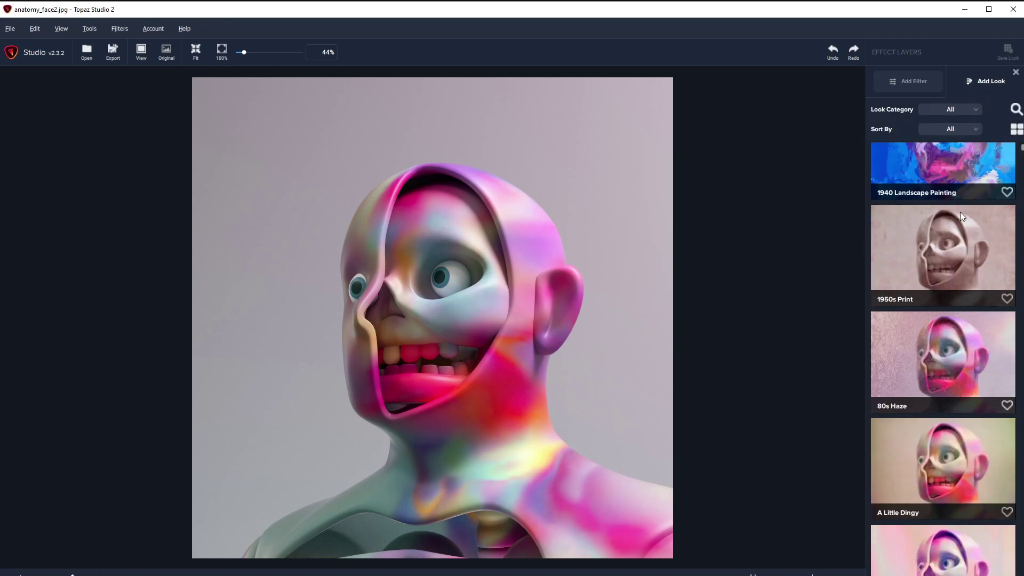
pyautogui.scroll(-15, 946, 212)
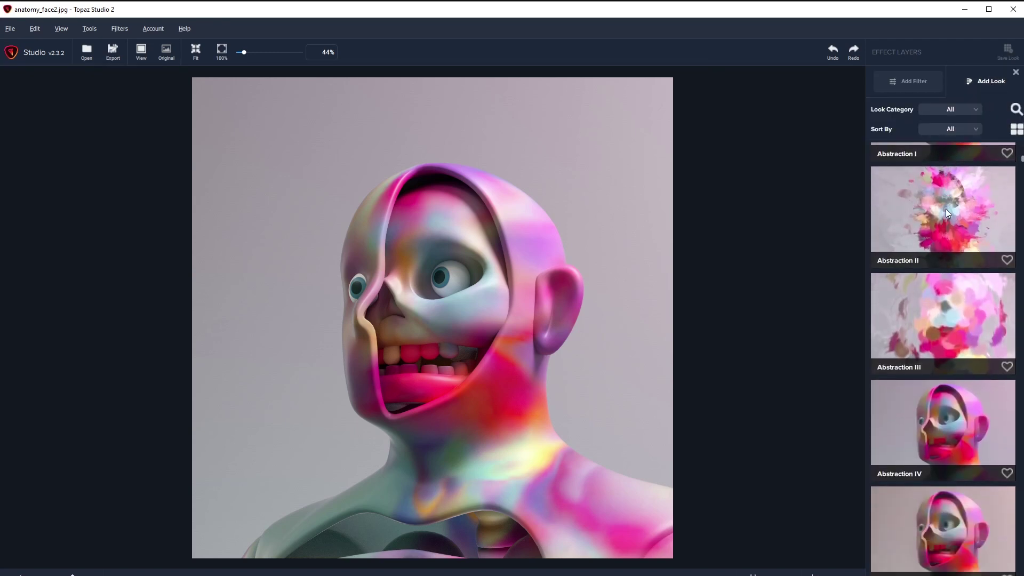
pyautogui.scroll(-3, 946, 212)
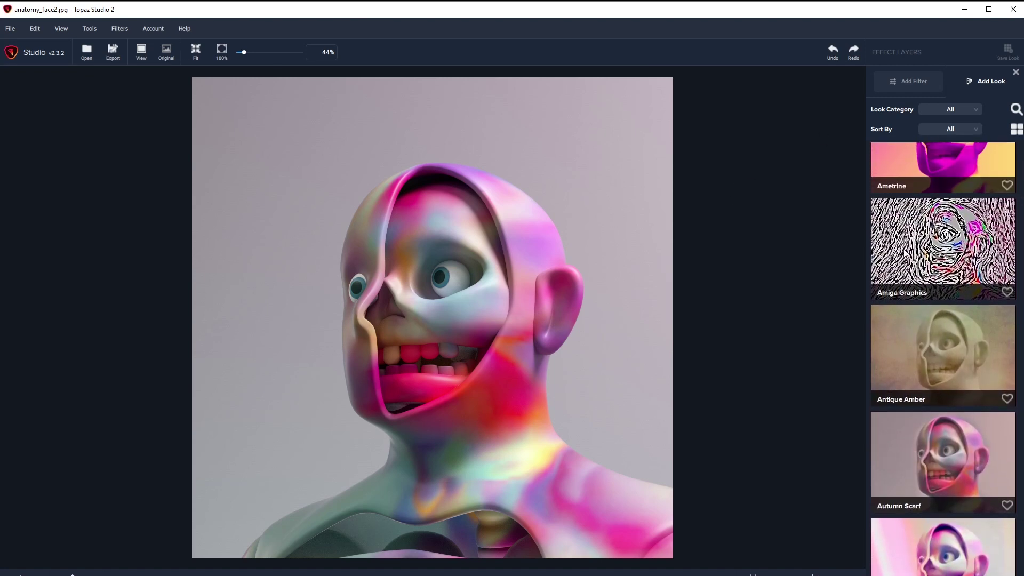
pyautogui.scroll(-6, 934, 240)
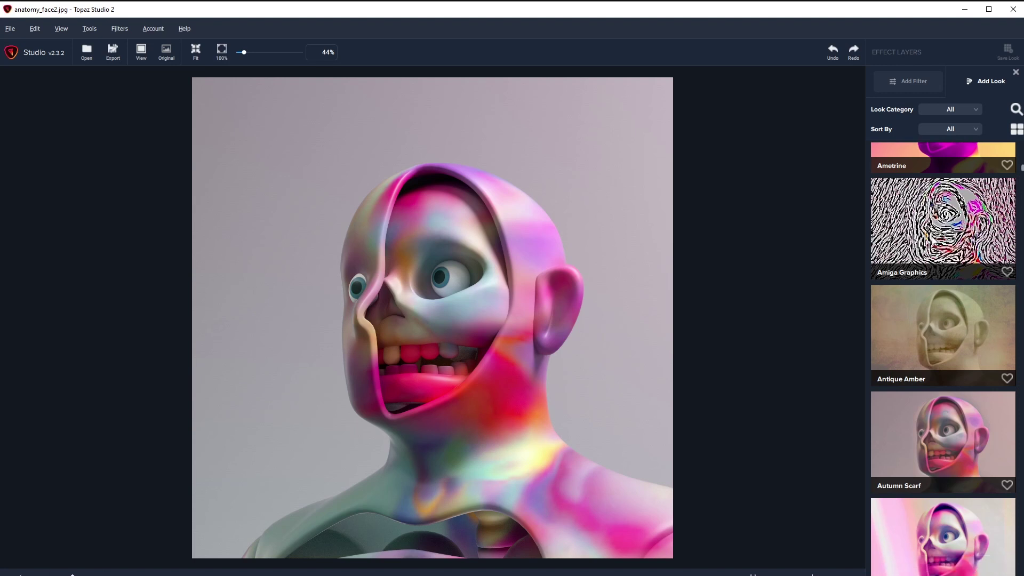
pyautogui.scroll(-10, 942, 382)
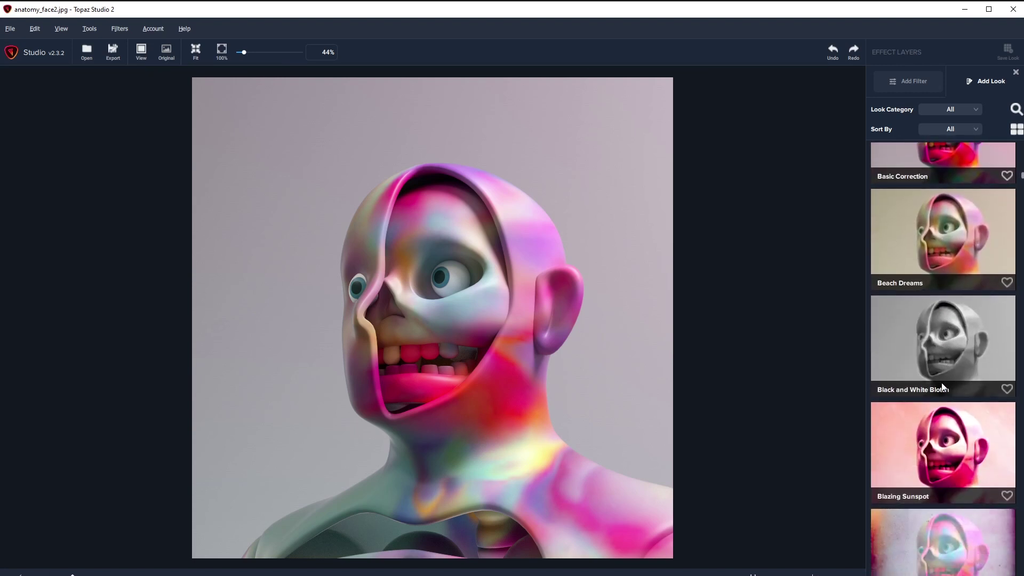
pyautogui.scroll(20, 933, 442)
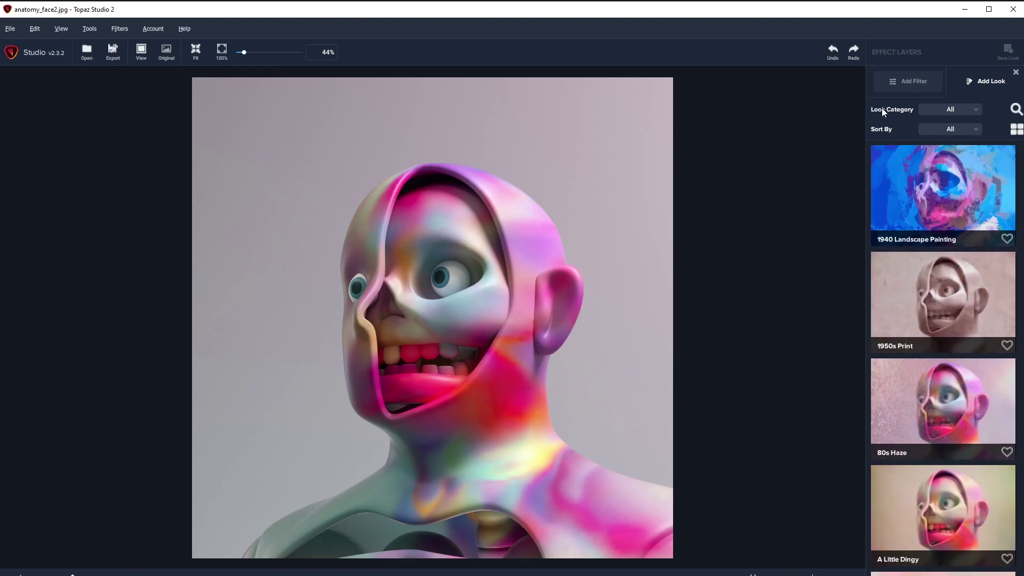
# Preview the Artistic Chalk Pastel look at strength about 83, then reset the category to All
pyautogui.click(972, 109)
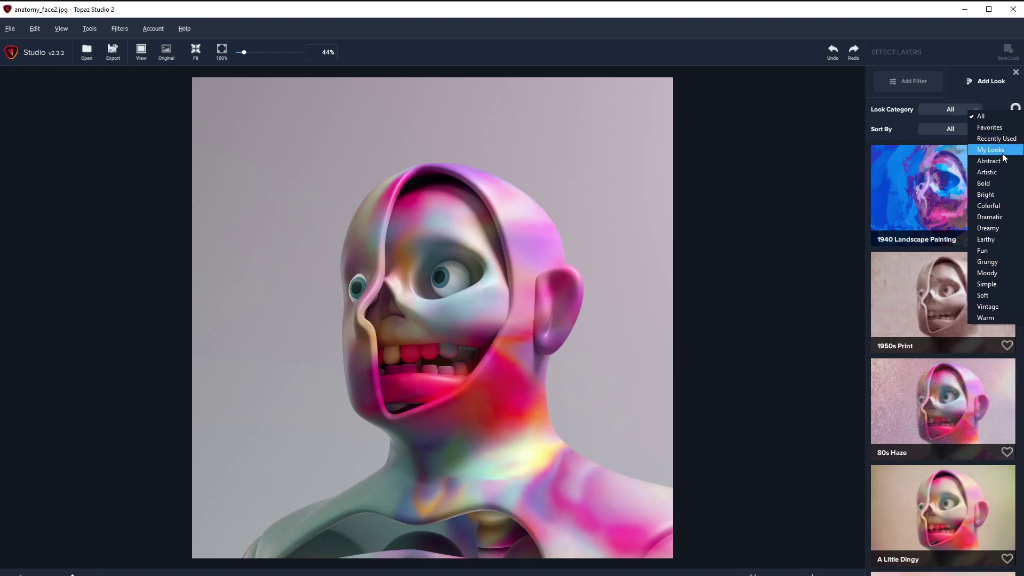
pyautogui.click(987, 173)
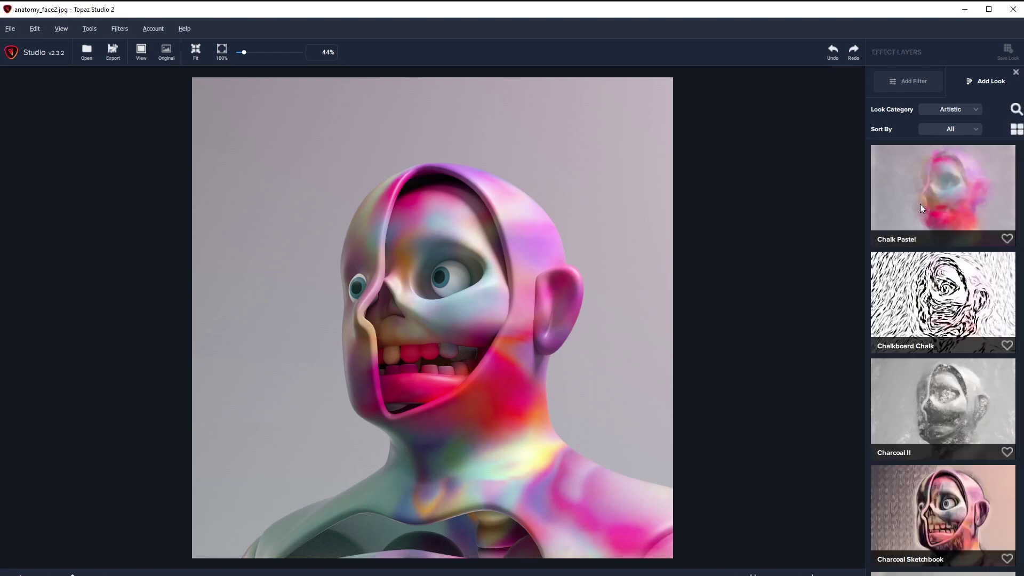
pyautogui.click(947, 197)
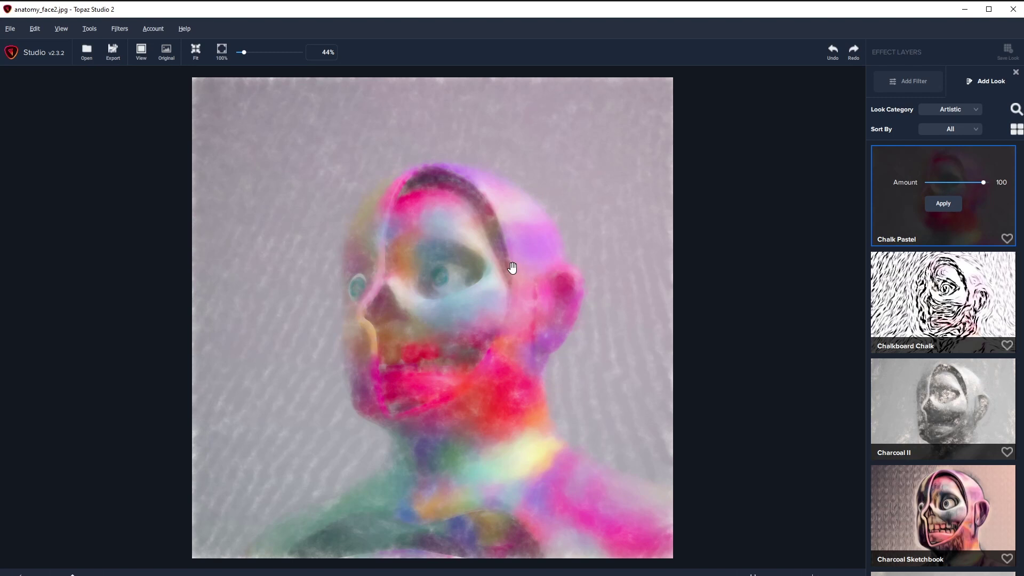
pyautogui.click(934, 182)
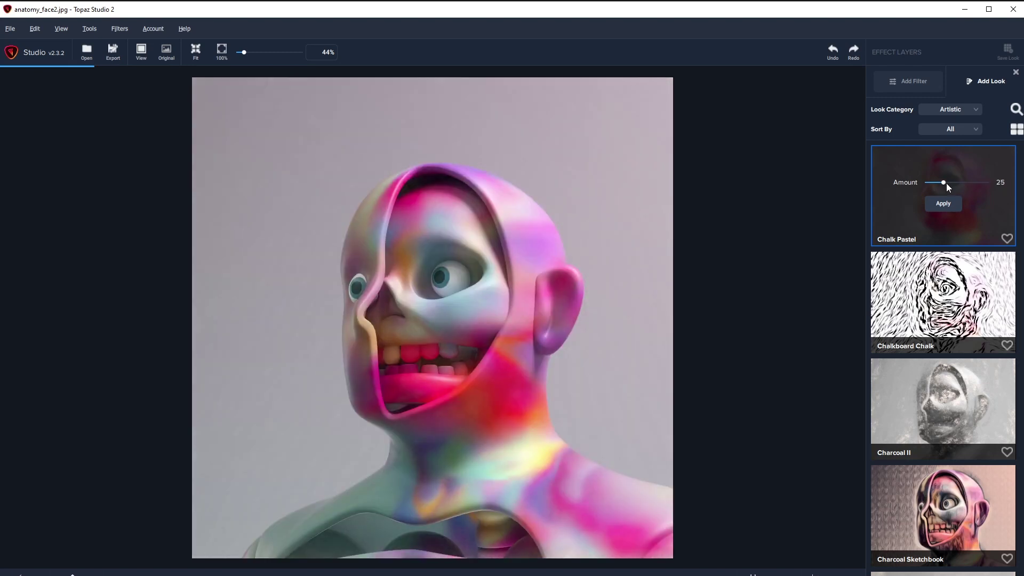
pyautogui.moveTo(946, 183); pyautogui.dragTo(991, 178)
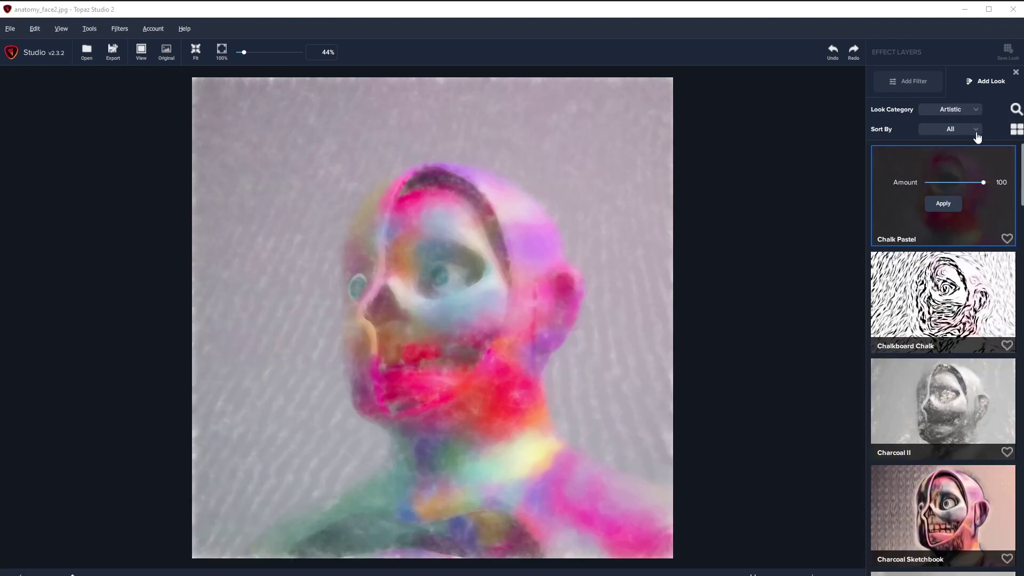
pyautogui.click(957, 114)
pyautogui.click(976, 120)
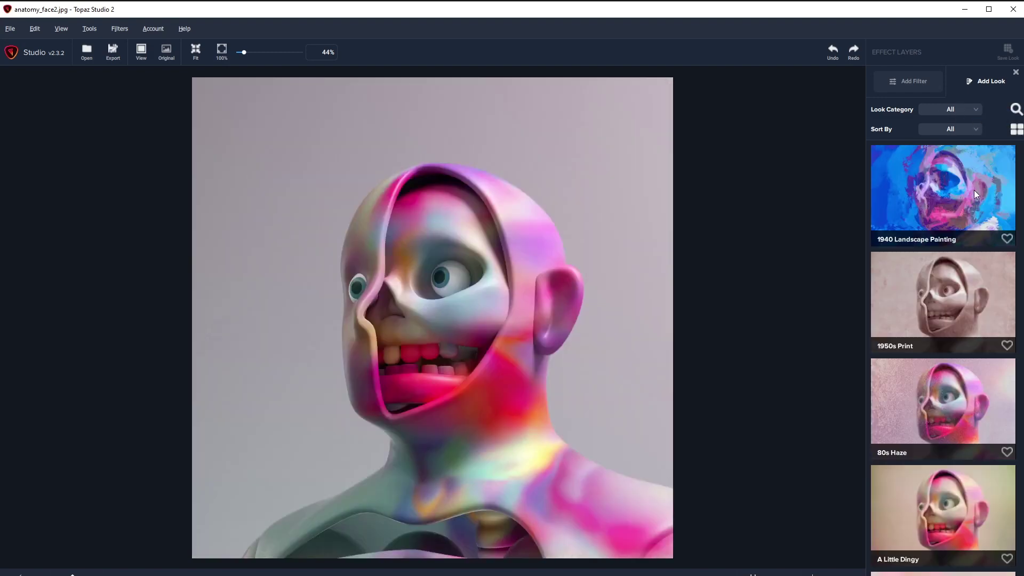
# Preview the Definition Detail look and lower its strength to 77
pyautogui.scroll(-15, 929, 266)
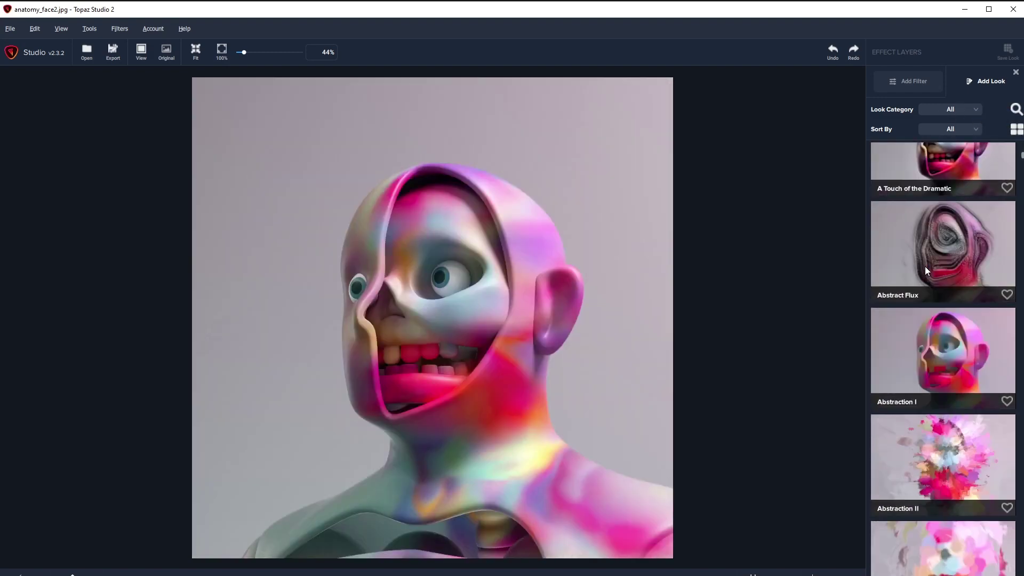
pyautogui.scroll(-15, 912, 259)
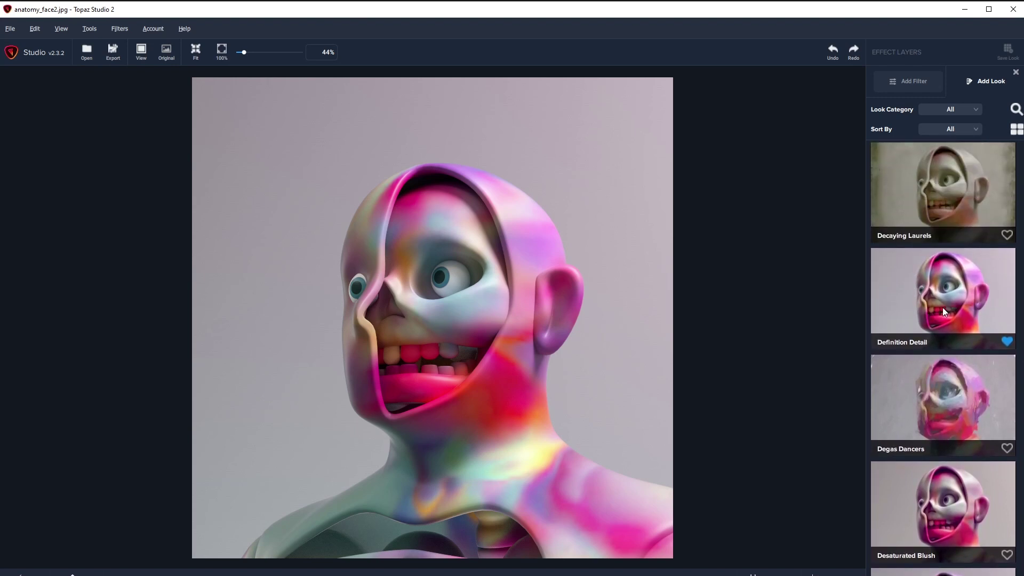
pyautogui.click(948, 299)
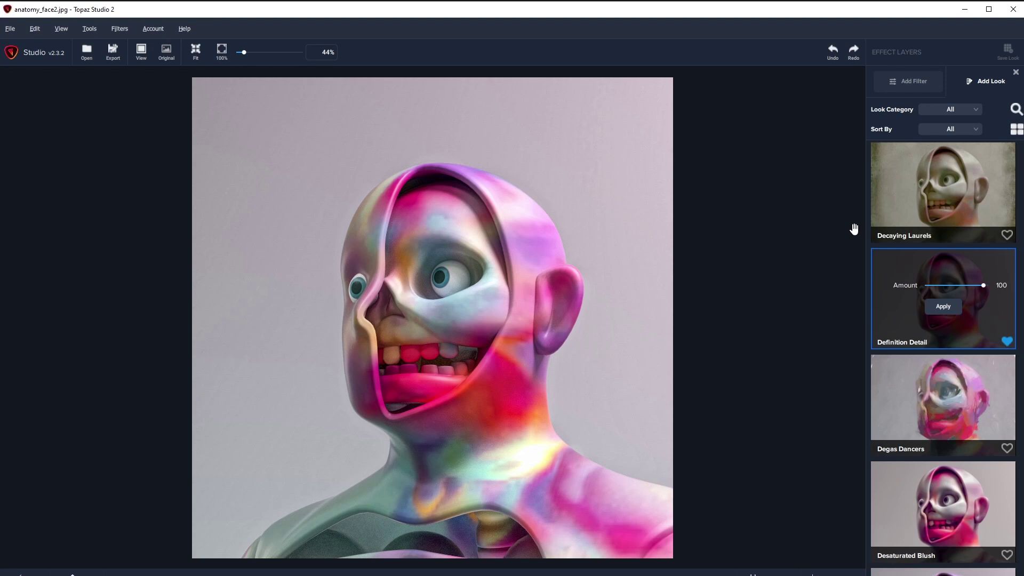
pyautogui.moveTo(982, 285); pyautogui.dragTo(1002, 272)
# Apply Definition Detail and toggle its visibility off and on to compare
pyautogui.click(951, 306)
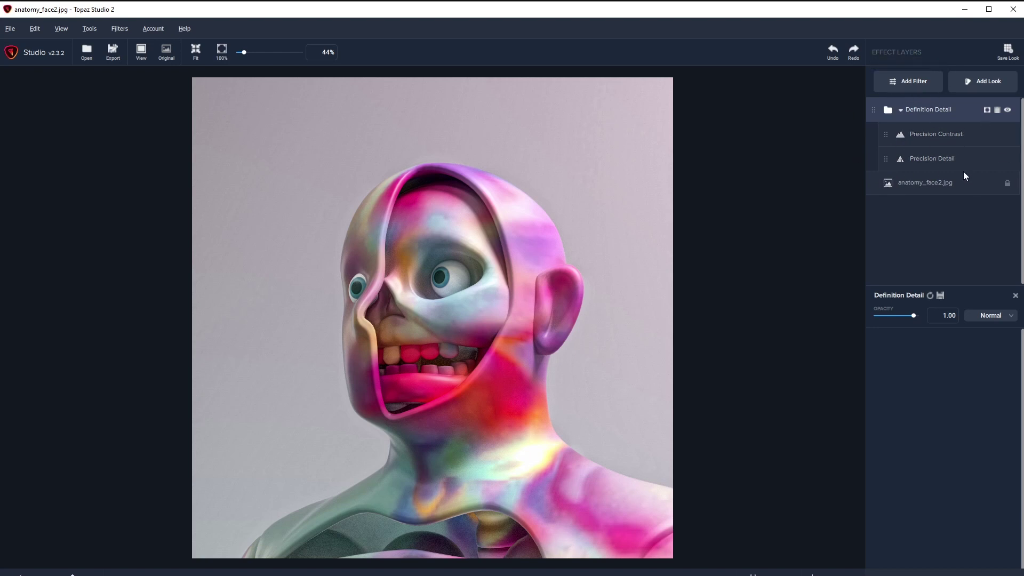
pyautogui.click(1007, 110)
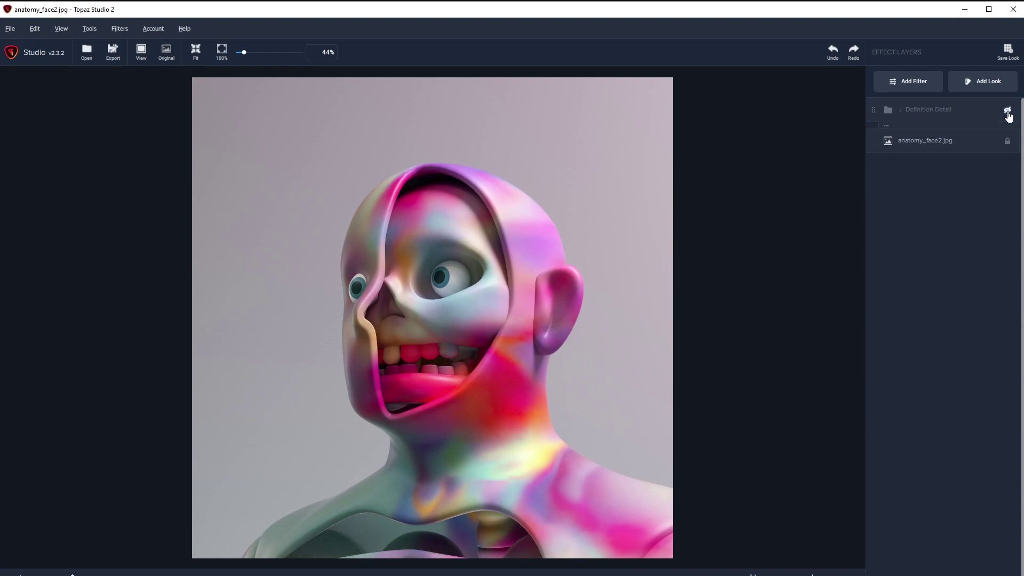
pyautogui.click(1007, 110)
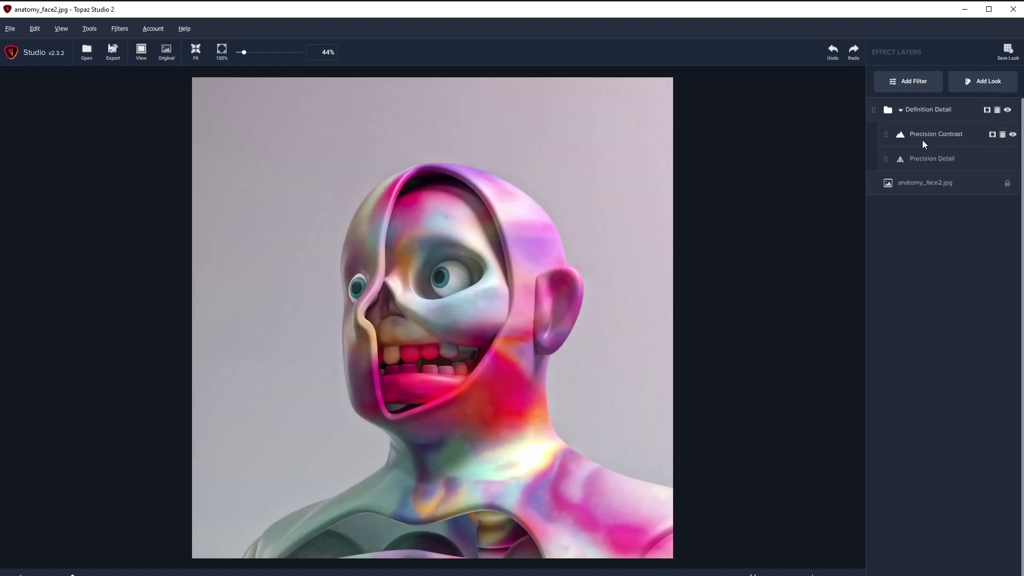
# Review the Precision Contrast sliders, then return to the looks browser
pyautogui.click(927, 138)
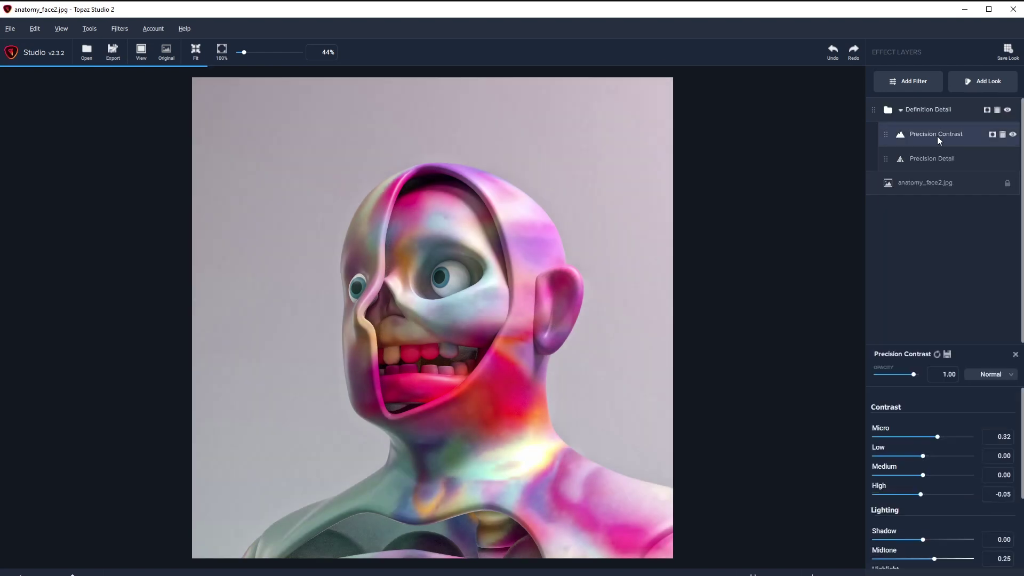
pyautogui.scroll(-2, 960, 408)
pyautogui.scroll(2, 966, 407)
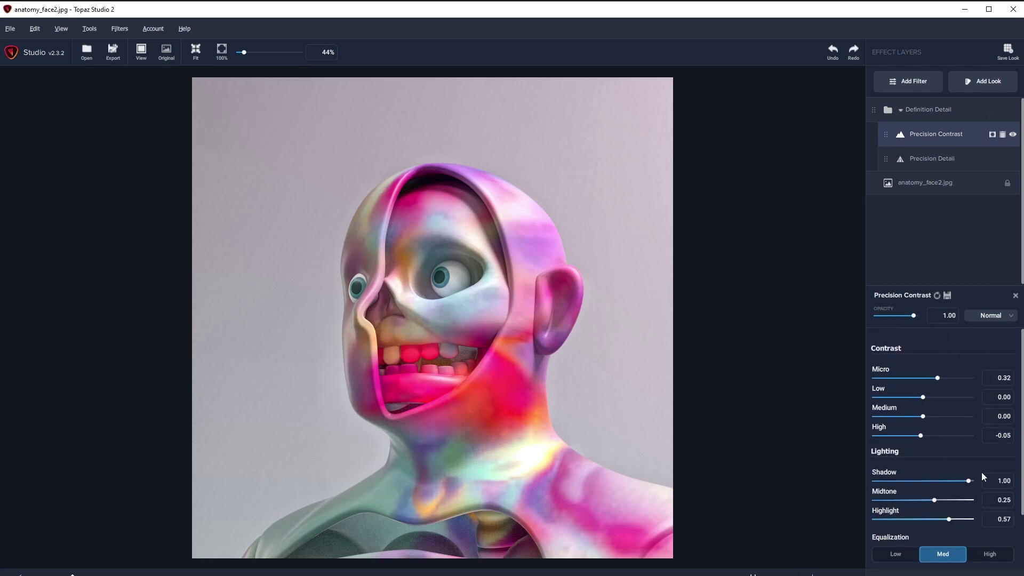
pyautogui.click(980, 83)
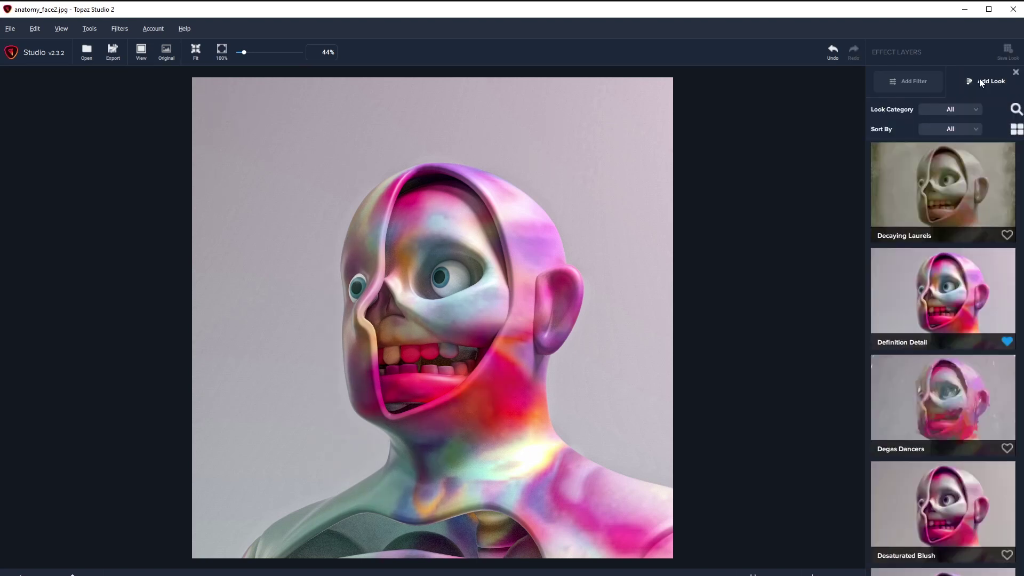
# Filter the looks to Artistic and preview MI Impressionist on the render
pyautogui.click(937, 114)
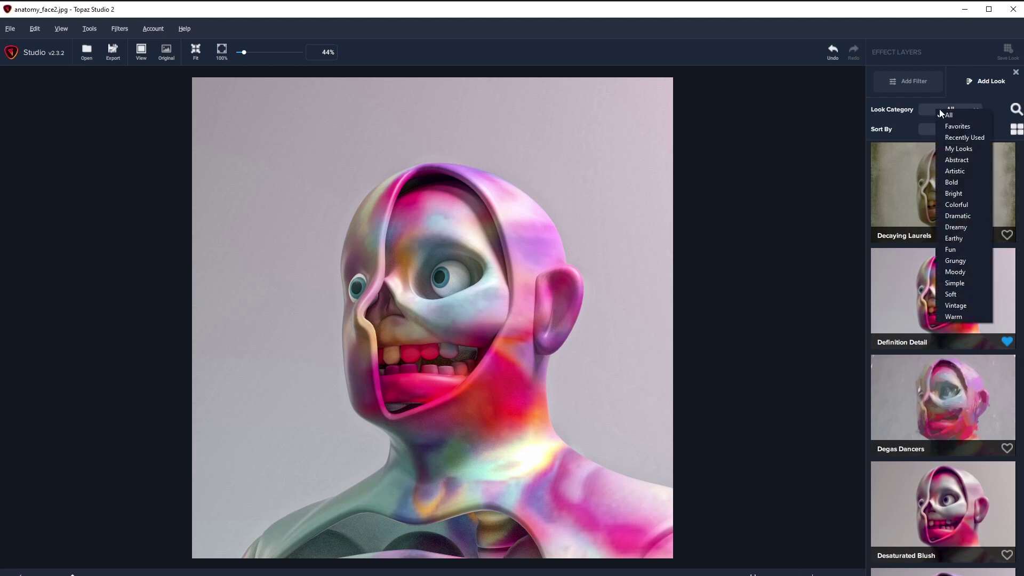
pyautogui.click(977, 169)
pyautogui.scroll(-10, 922, 309)
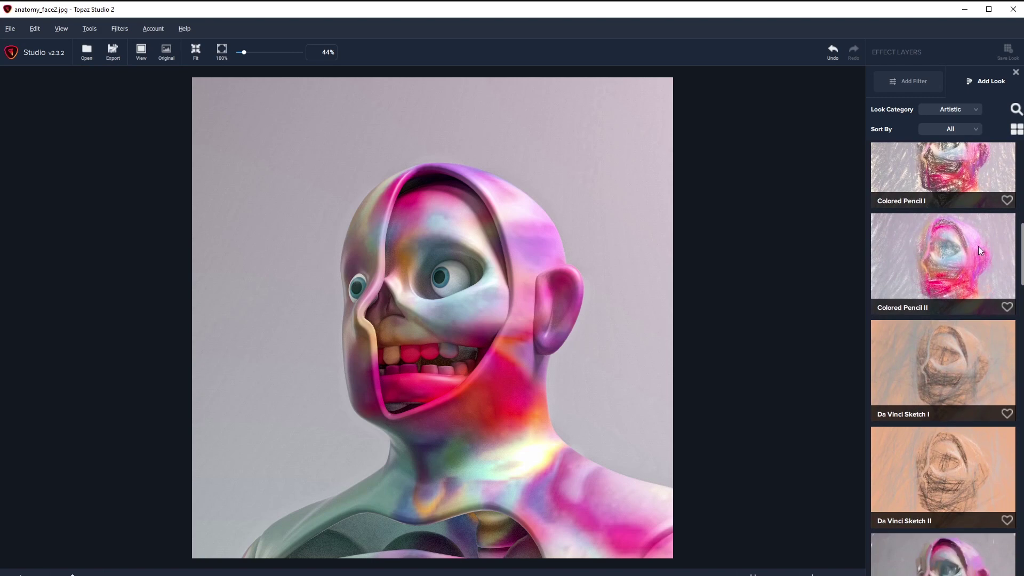
pyautogui.scroll(-5, 956, 290)
pyautogui.scroll(-5, 957, 293)
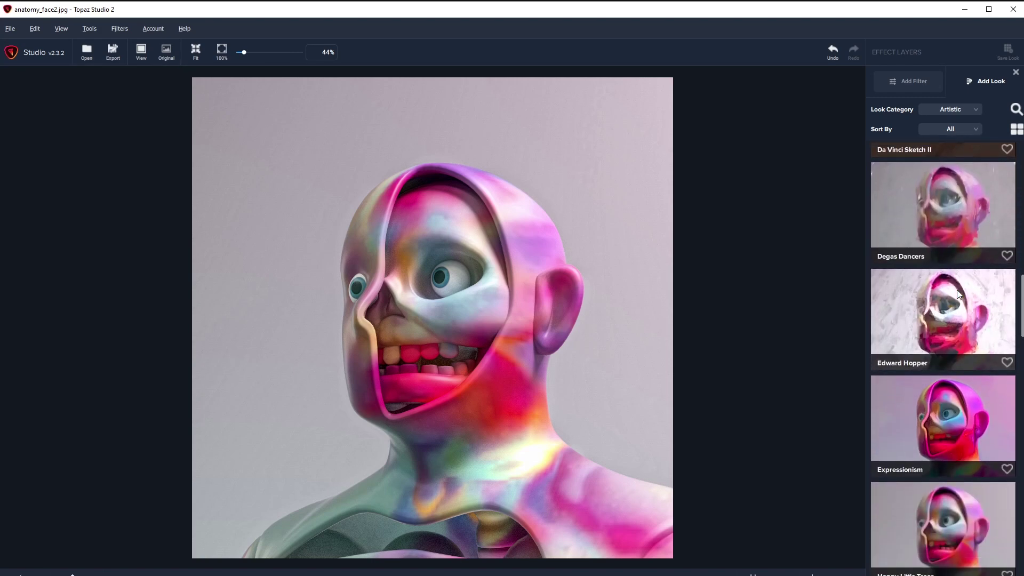
pyautogui.scroll(-8, 951, 316)
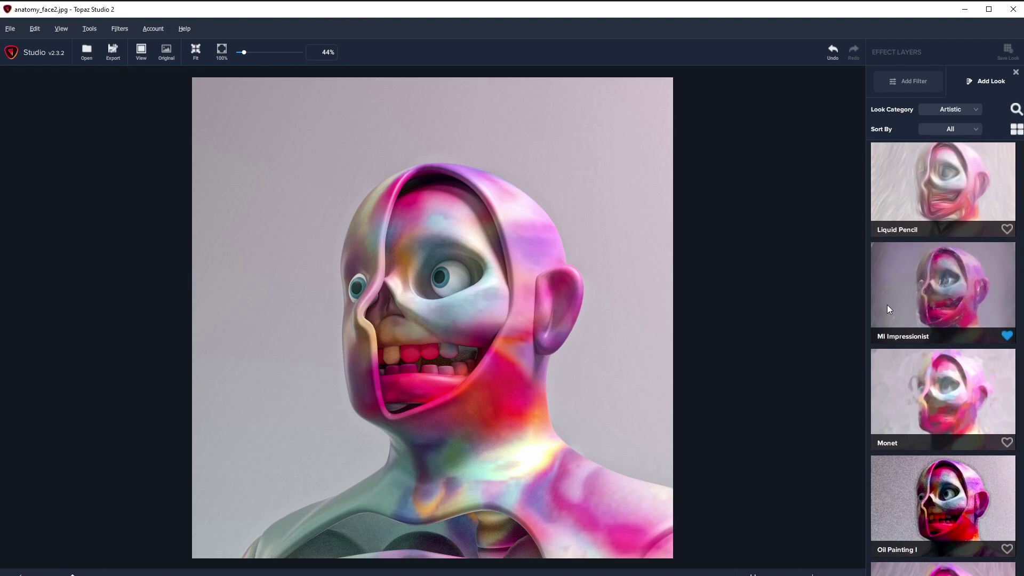
pyautogui.click(953, 297)
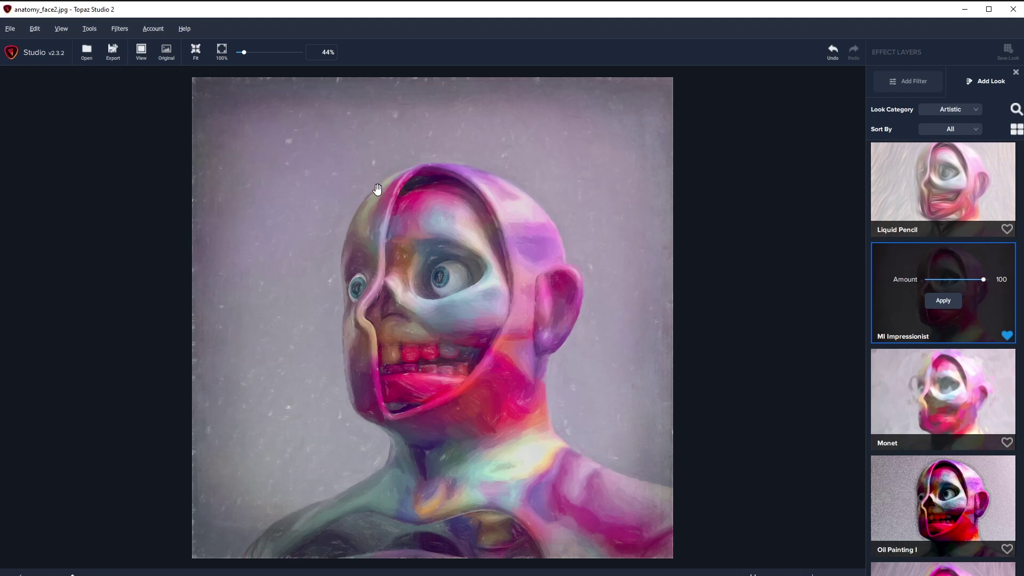
# Inspect MI Impressionist at 100% across the eye, face and neck against the original
pyautogui.click(223, 52)
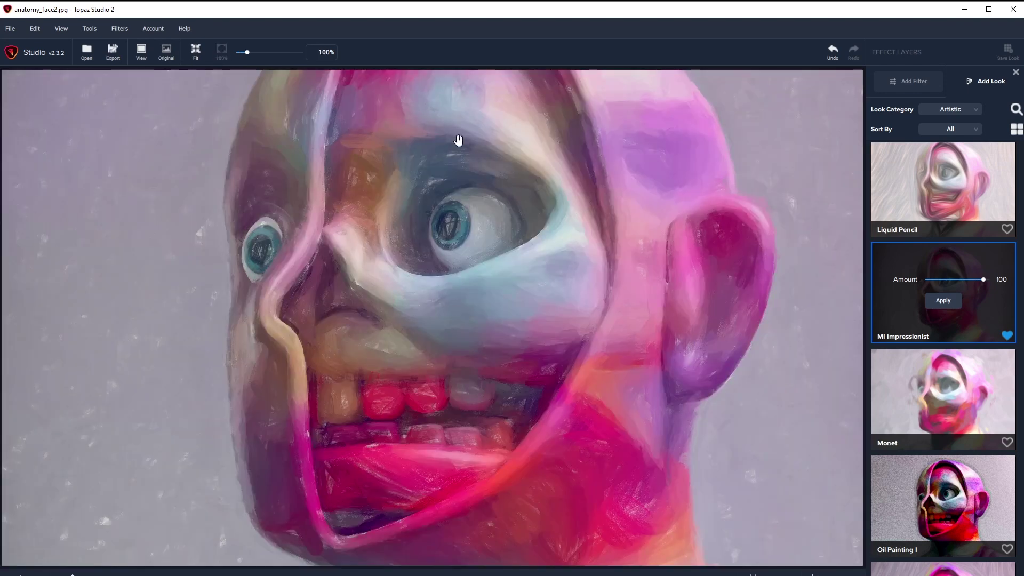
pyautogui.moveTo(380, 428); pyautogui.dragTo(469, 472)
pyautogui.moveTo(388, 258); pyautogui.dragTo(663, 214)
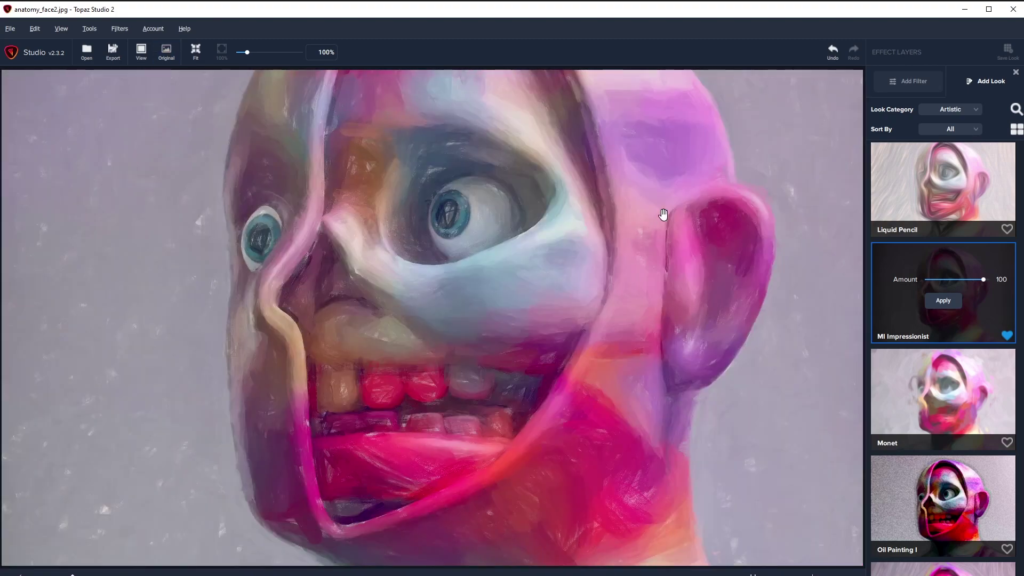
pyautogui.moveTo(572, 370); pyautogui.dragTo(534, 143)
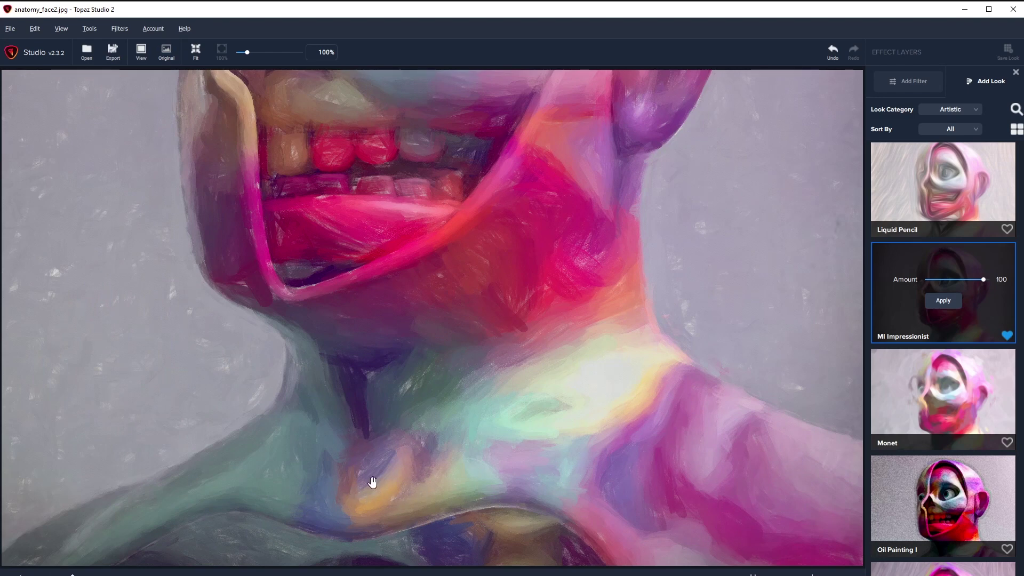
pyautogui.moveTo(411, 307); pyautogui.dragTo(507, 499)
pyautogui.moveTo(410, 222); pyautogui.dragTo(279, 370)
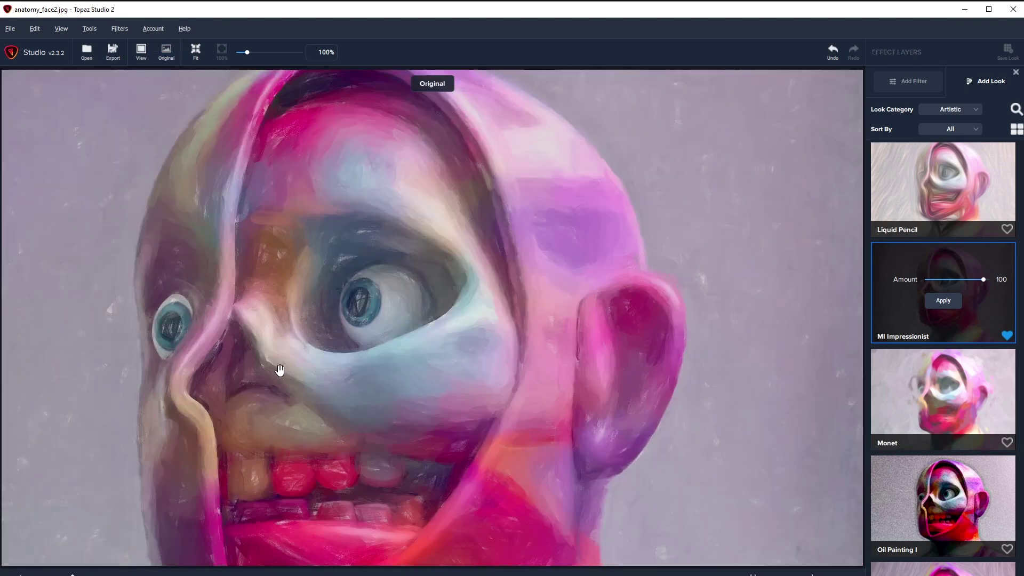
# Pan around the face once more and zoom out to show the whole head
pyautogui.scroll(1, 379, 398)
pyautogui.moveTo(379, 398); pyautogui.dragTo(495, 368)
pyautogui.scroll(-6, 495, 369)
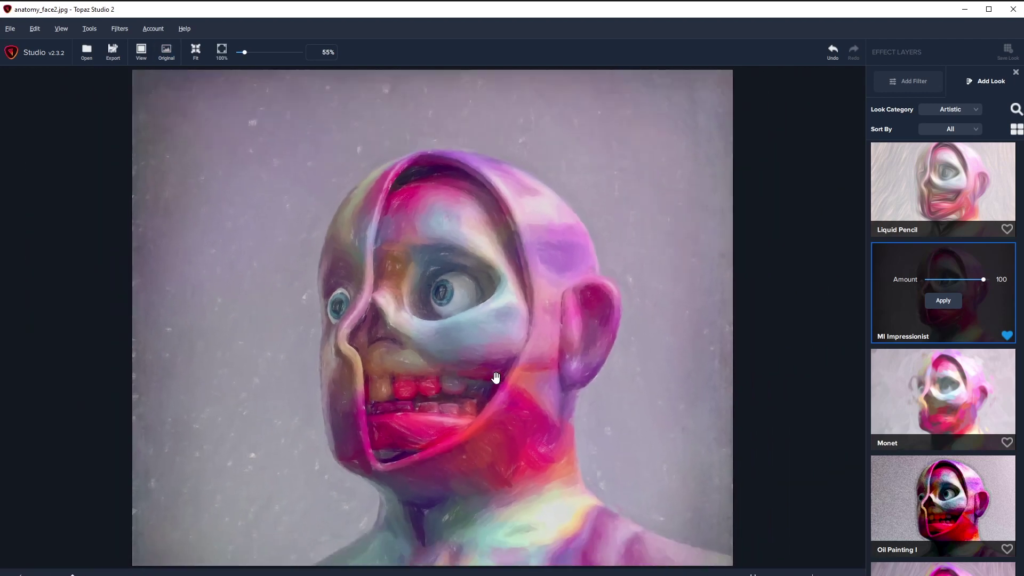
pyautogui.scroll(-1, 495, 377)
pyautogui.moveTo(495, 377); pyautogui.dragTo(495, 337)
# View the colourful painted skull reference in Windows Photos, then apply the MI Impressionist look
pyautogui.hotkey('alt', 'Tab')
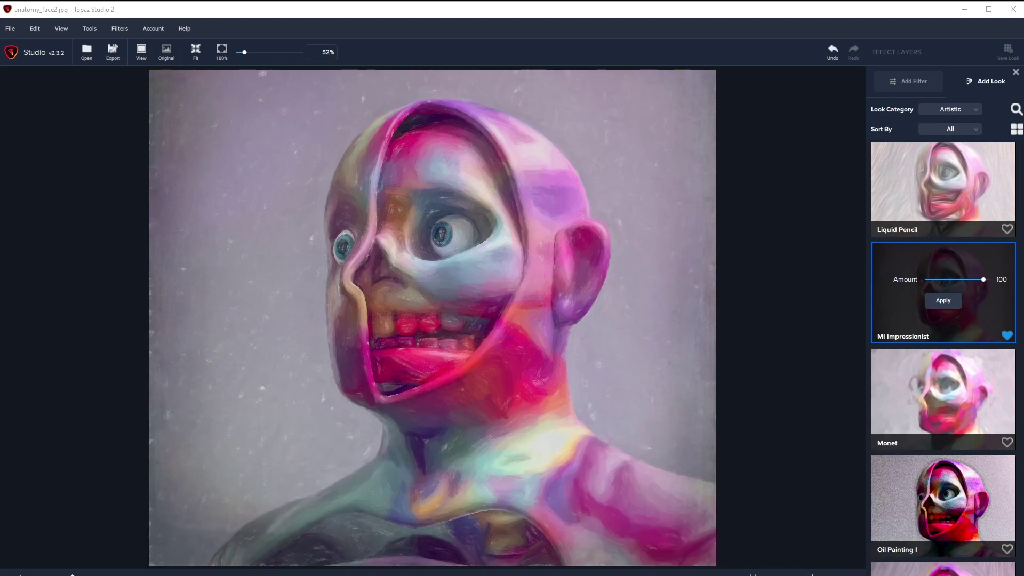
pyautogui.click(943, 300)
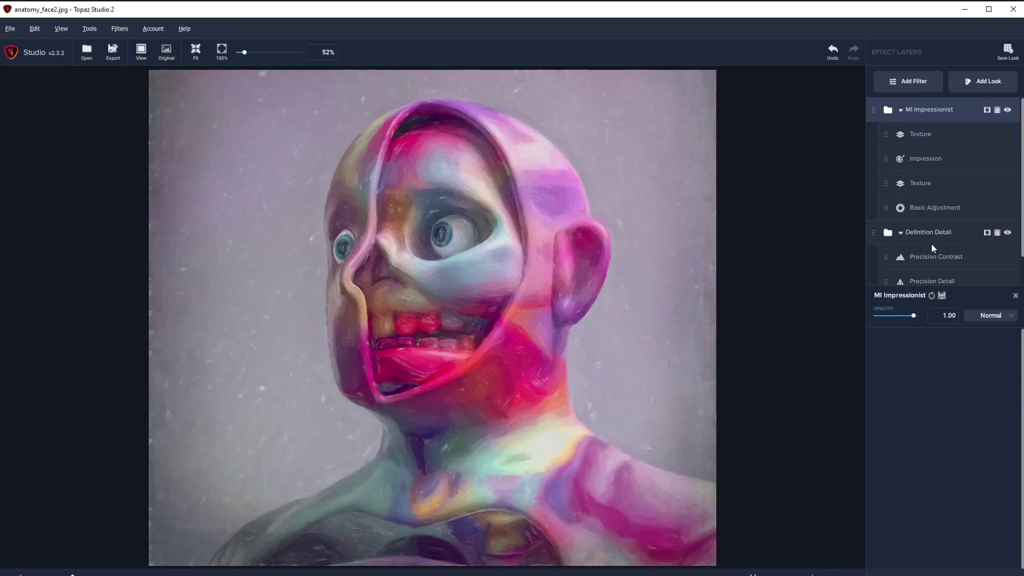
# Collapse the Definition Detail group and frame the face at 100% zoom
pyautogui.click(898, 235)
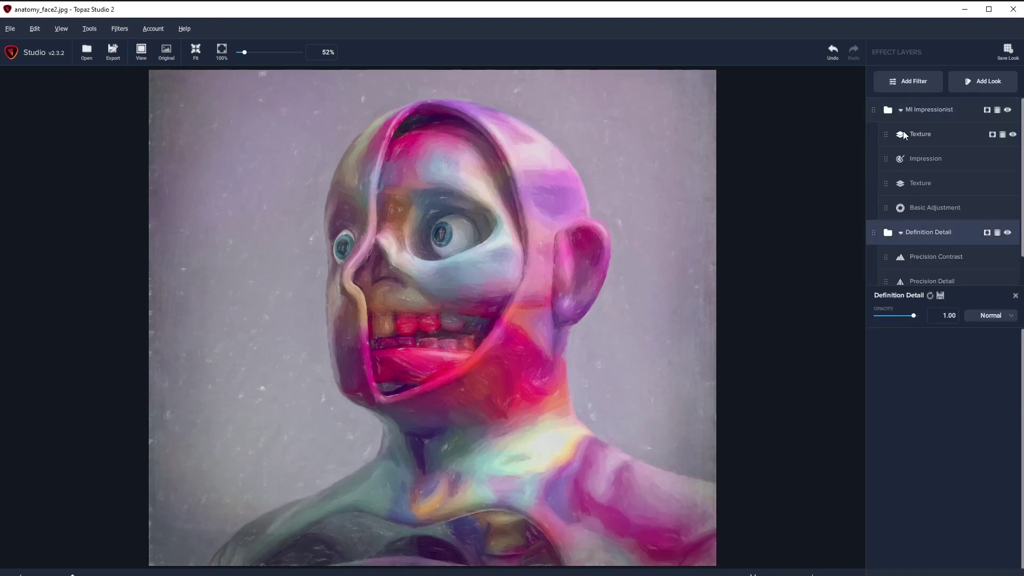
pyautogui.click(900, 234)
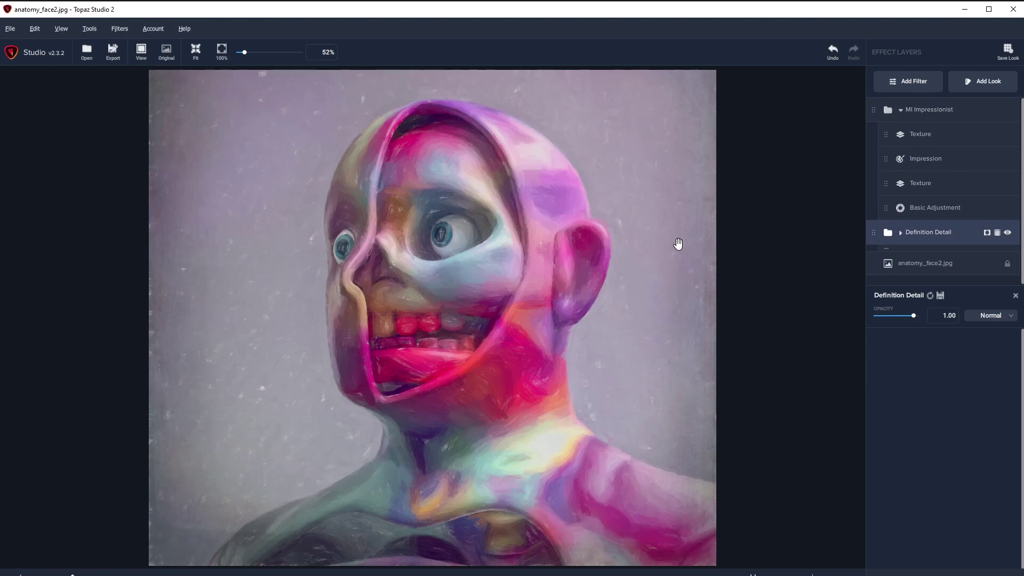
pyautogui.click(221, 52)
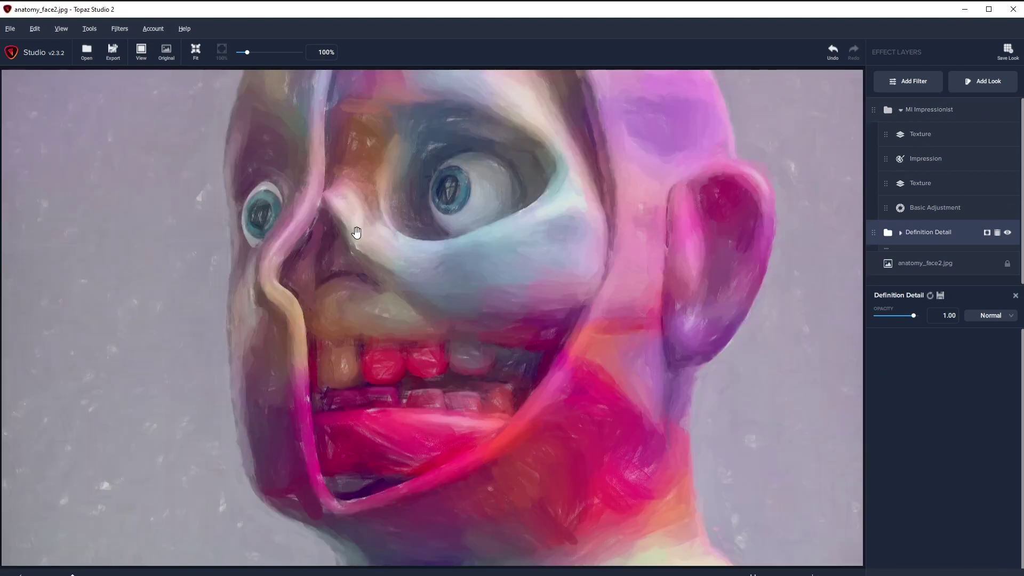
pyautogui.moveTo(487, 201); pyautogui.dragTo(477, 267)
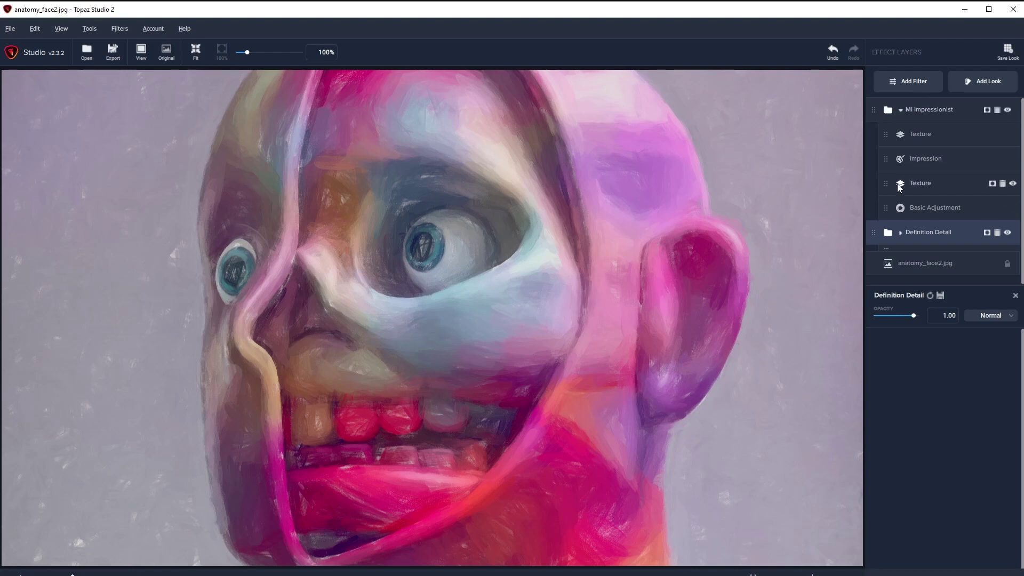
# Select the Impression layer and try the type02 and type04 brush strokes
pyautogui.click(921, 183)
pyautogui.click(925, 160)
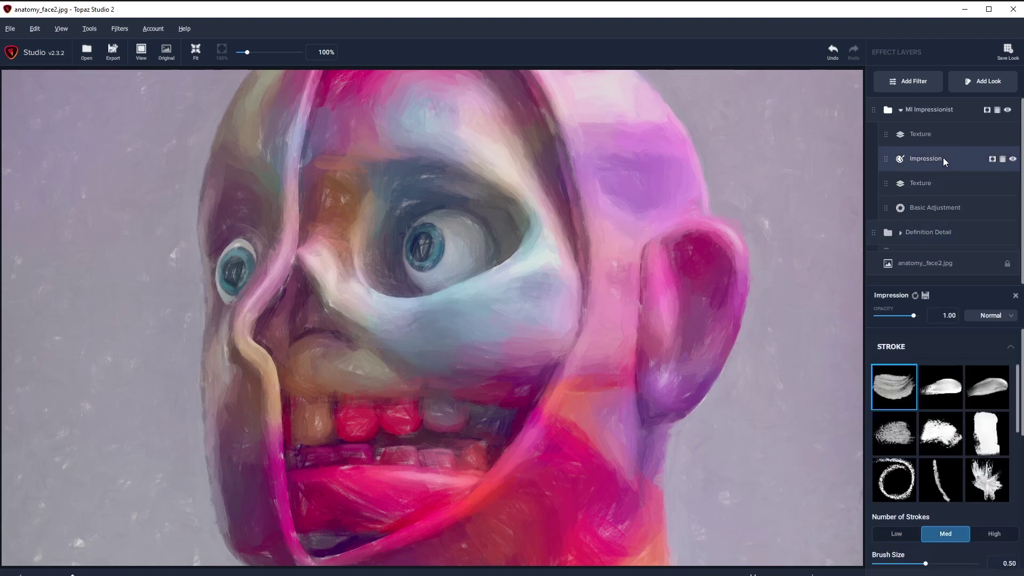
pyautogui.moveTo(1019, 379)
pyautogui.mouseDown()
pyautogui.moveTo(1020, 406)
pyautogui.moveTo(1019, 364)
pyautogui.mouseUp()
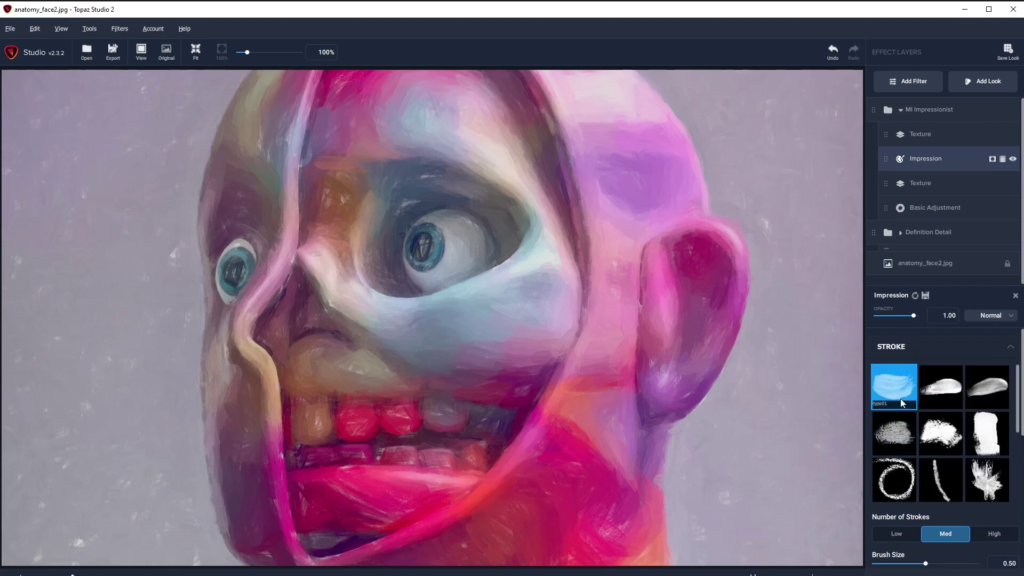
pyautogui.click(949, 395)
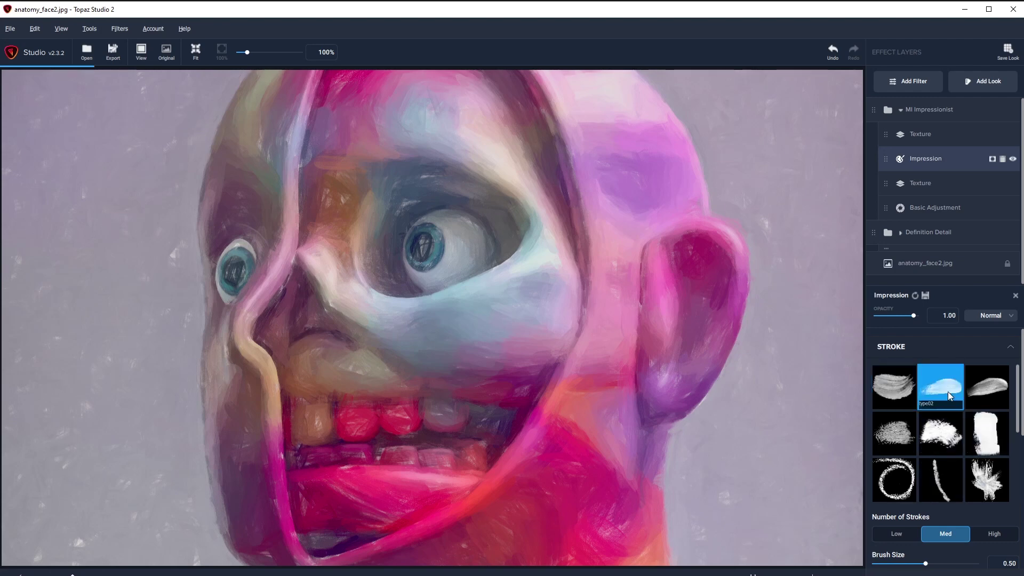
pyautogui.click(948, 440)
pyautogui.click(888, 436)
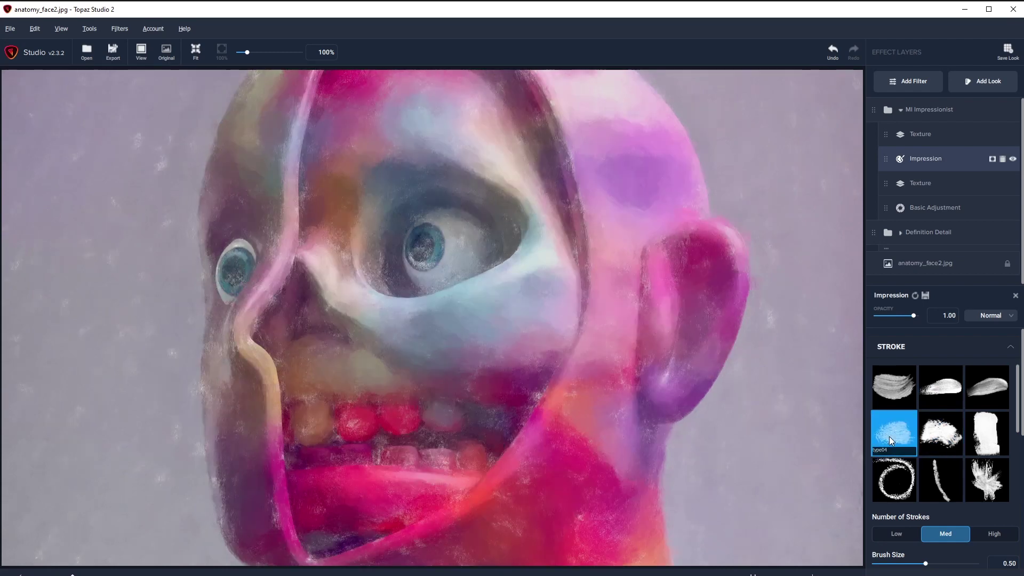
# Try strokes type08, type06, type02 and type03, then return to the original type01 stroke
pyautogui.click(886, 472)
pyautogui.click(944, 466)
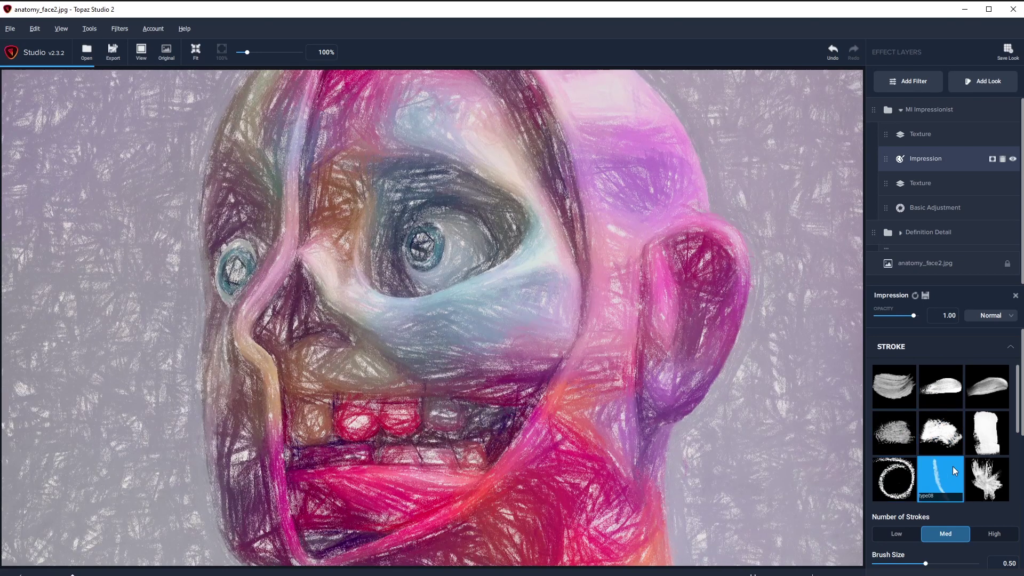
pyautogui.click(995, 433)
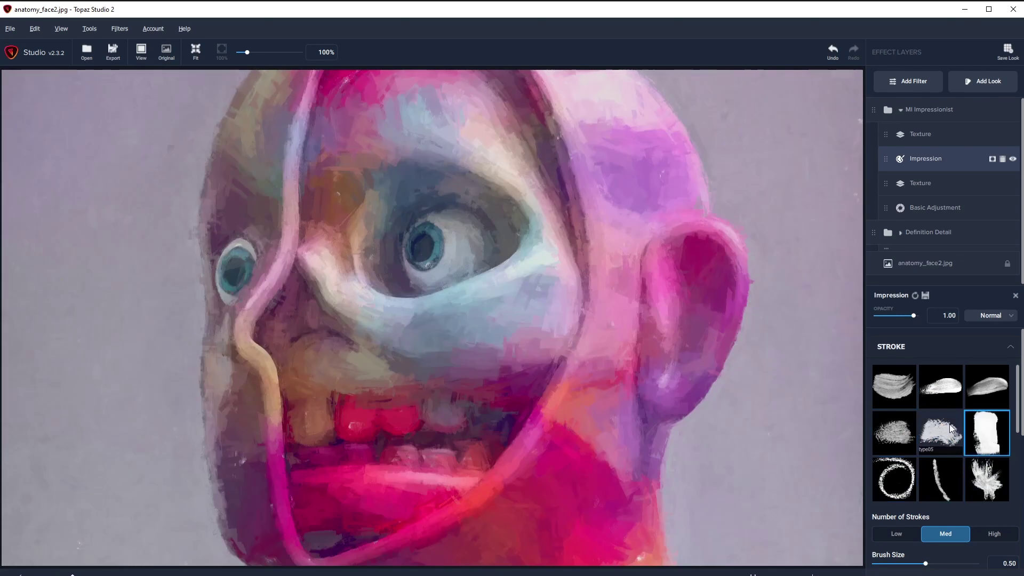
pyautogui.click(936, 392)
pyautogui.click(992, 382)
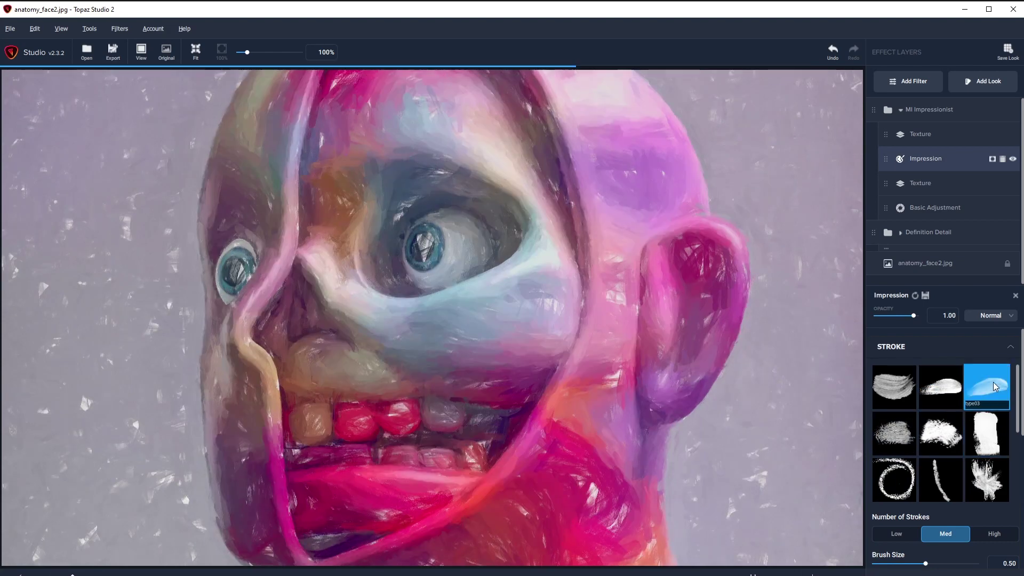
pyautogui.click(896, 390)
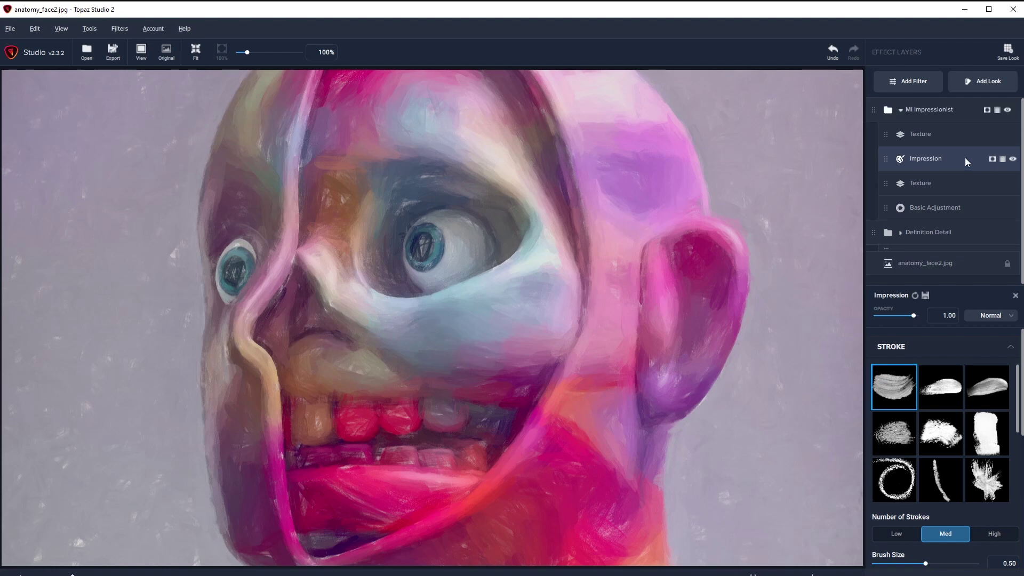
pyautogui.moveTo(1019, 376)
pyautogui.mouseDown()
pyautogui.moveTo(1013, 472)
pyautogui.moveTo(1009, 365)
pyautogui.mouseUp()
# Test much broader and very fine Brush Size values and more Paint Volume, then reset it
pyautogui.scroll(-5, 966, 511)
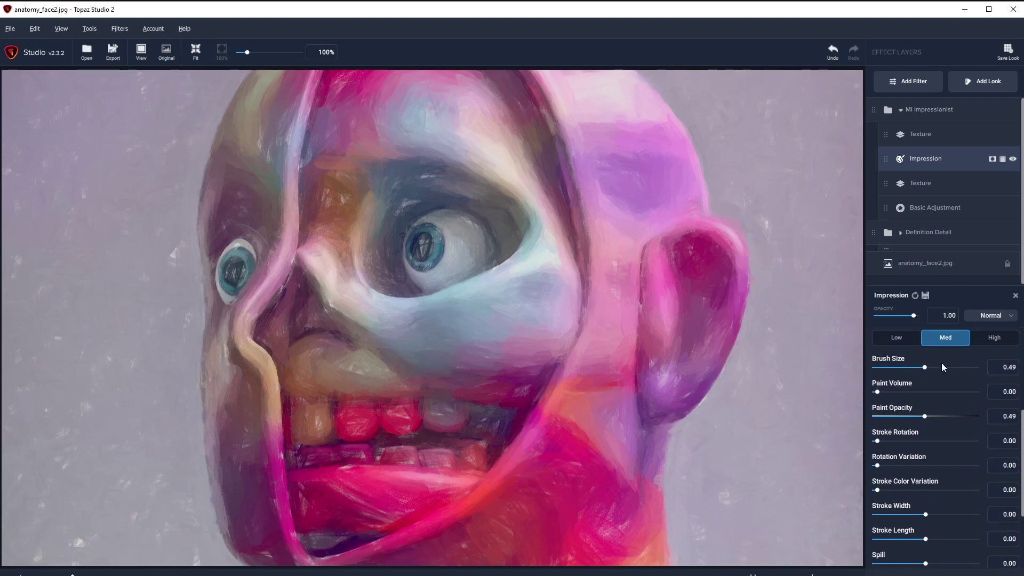
pyautogui.moveTo(923, 369)
pyautogui.mouseDown()
pyautogui.moveTo(963, 364)
pyautogui.moveTo(952, 366)
pyautogui.mouseUp()
pyautogui.scroll(1, 545, 364)
pyautogui.scroll(-4, 384, 304)
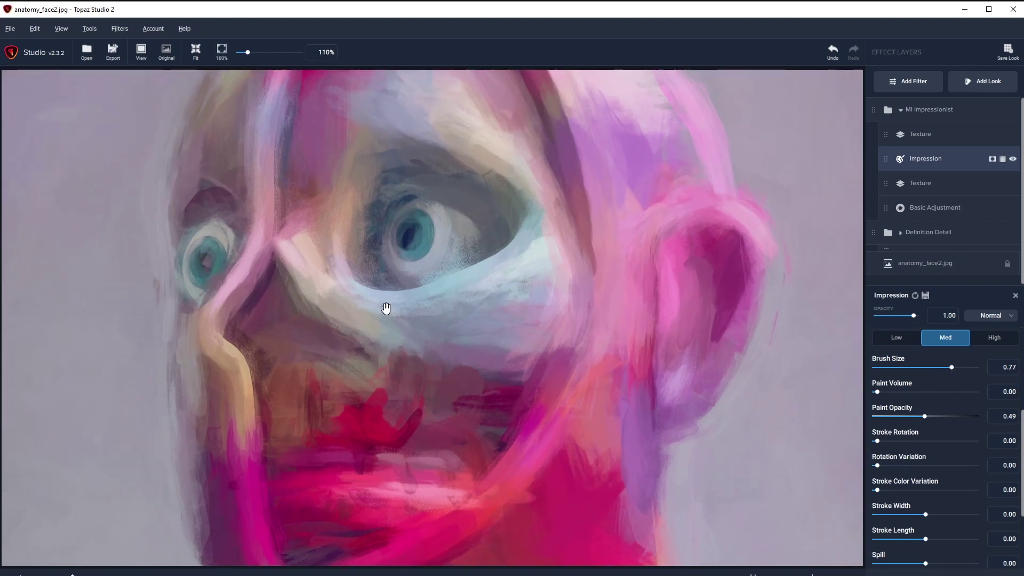
pyautogui.scroll(2, 534, 419)
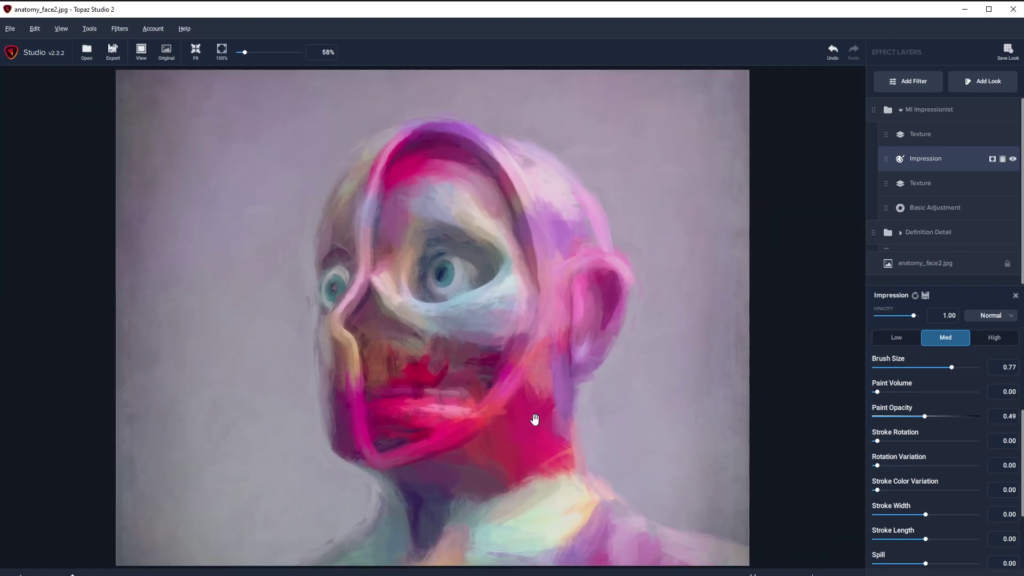
pyautogui.moveTo(935, 368); pyautogui.dragTo(867, 394)
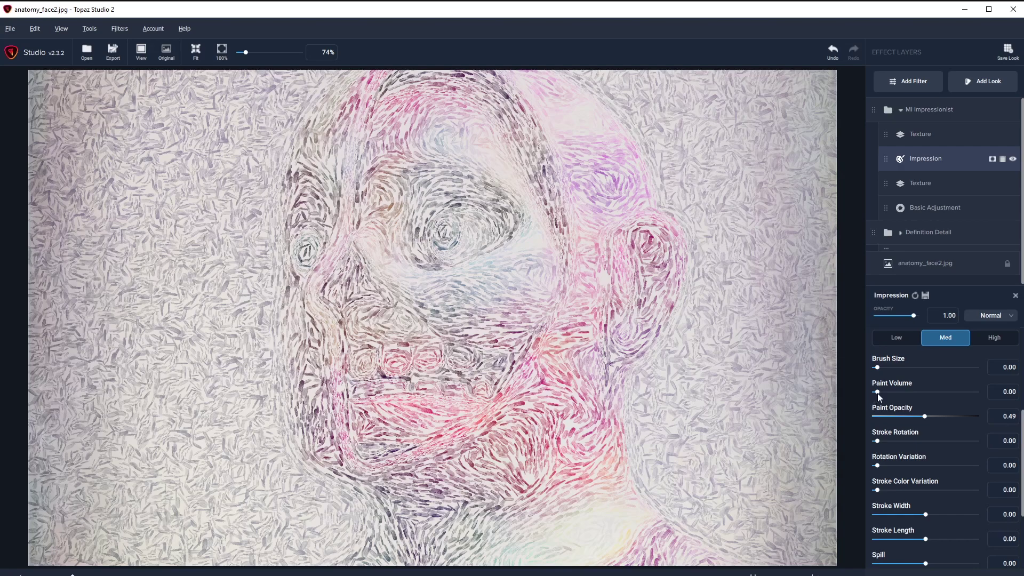
pyautogui.moveTo(878, 392)
pyautogui.mouseDown()
pyautogui.moveTo(936, 381)
pyautogui.moveTo(926, 388)
pyautogui.mouseUp()
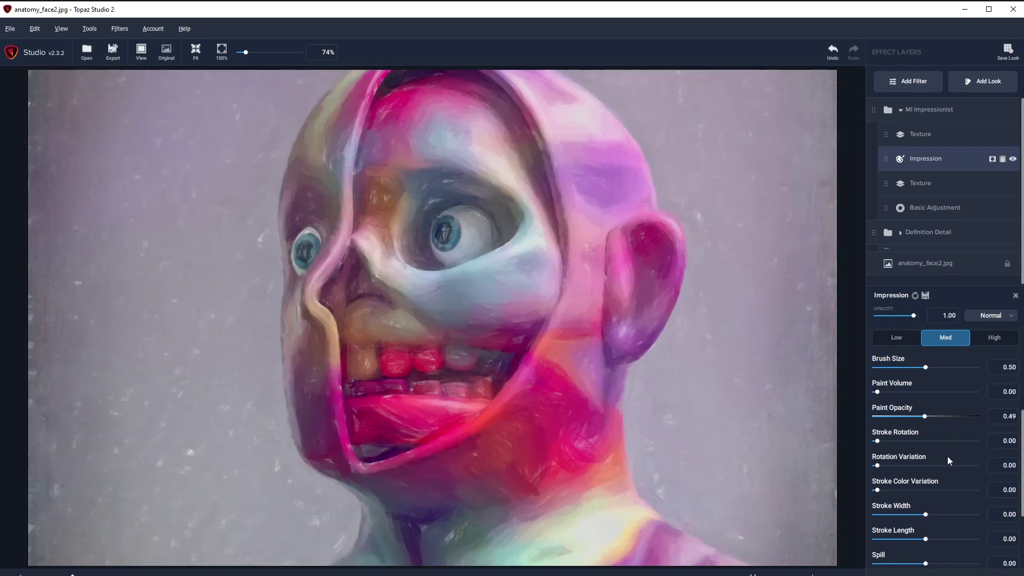
# Lengthen Stroke Length to 1.00 and add Smudge to blend the strokes
pyautogui.scroll(1, 905, 545)
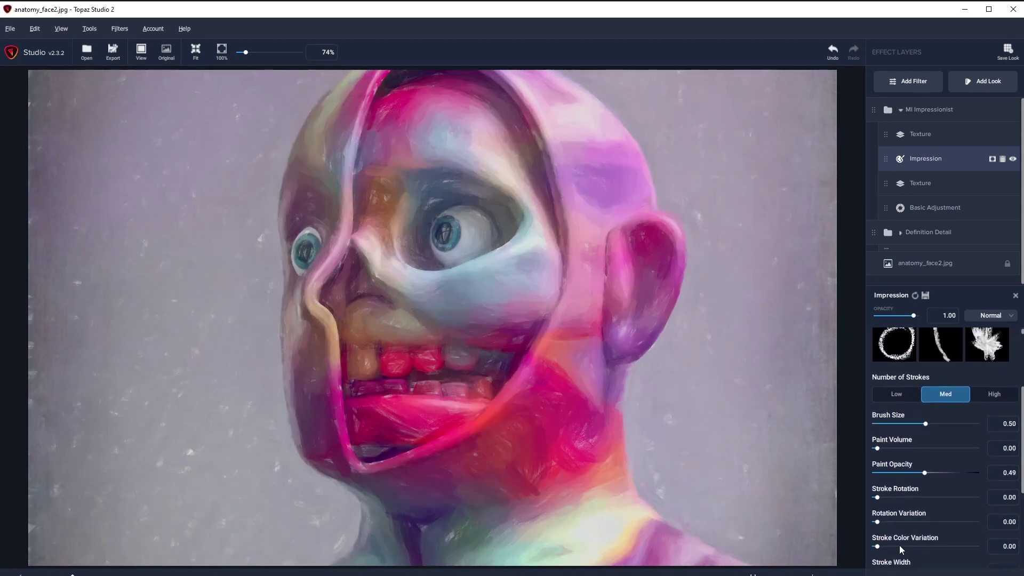
pyautogui.scroll(-3, 899, 545)
pyautogui.moveTo(929, 406); pyautogui.dragTo(981, 408)
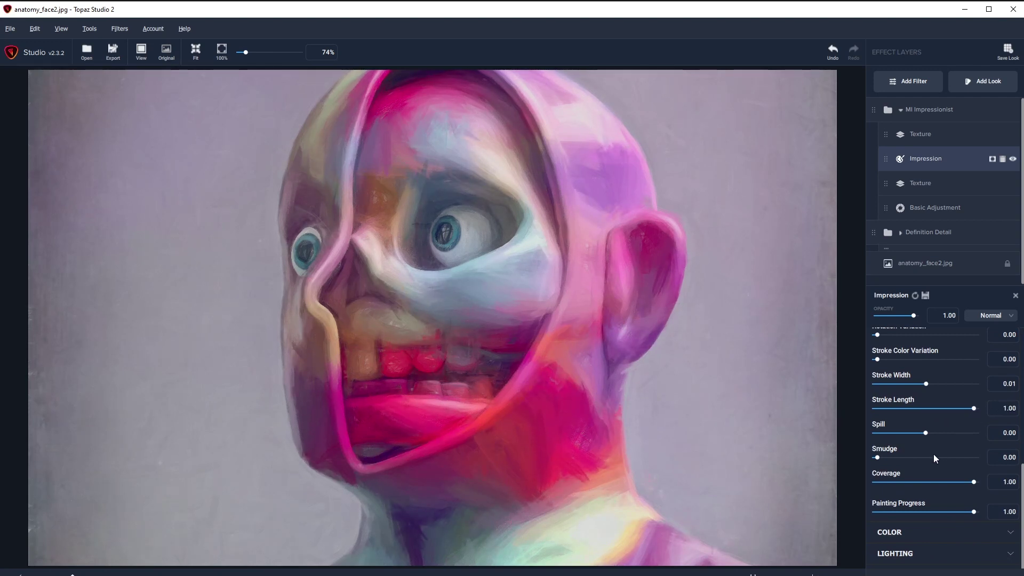
pyautogui.moveTo(878, 458)
pyautogui.mouseDown()
pyautogui.moveTo(976, 456)
pyautogui.moveTo(872, 460)
pyautogui.mouseUp()
pyautogui.moveTo(1021, 506)
pyautogui.mouseDown()
pyautogui.moveTo(1020, 528)
pyautogui.moveTo(1019, 267)
pyautogui.mouseUp()
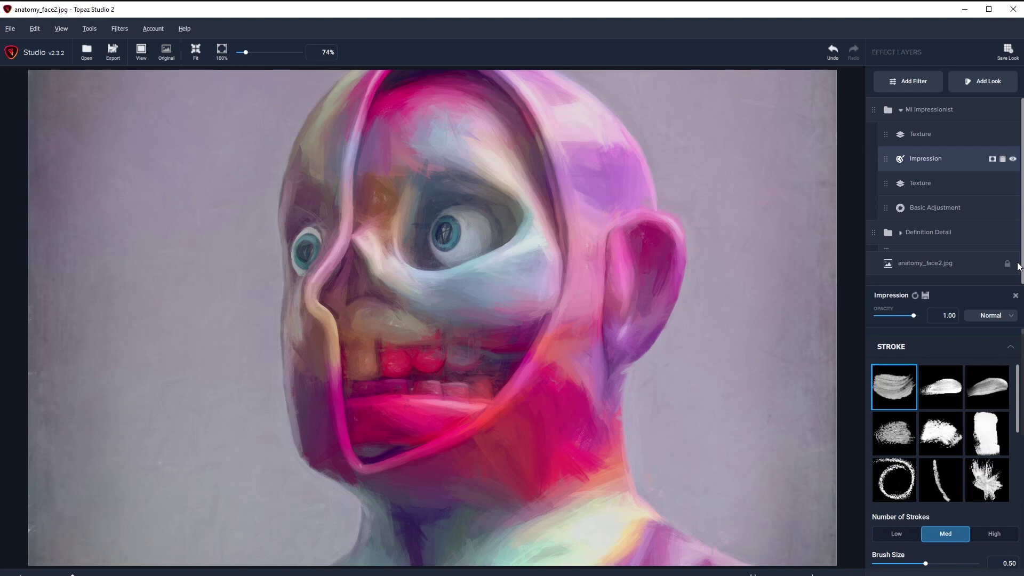
pyautogui.scroll(-2, 361, 258)
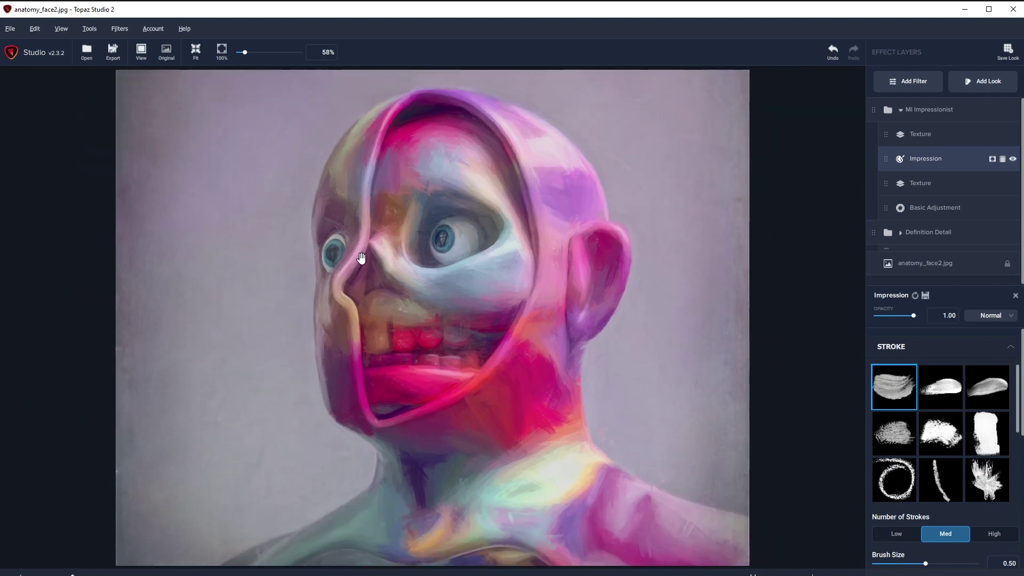